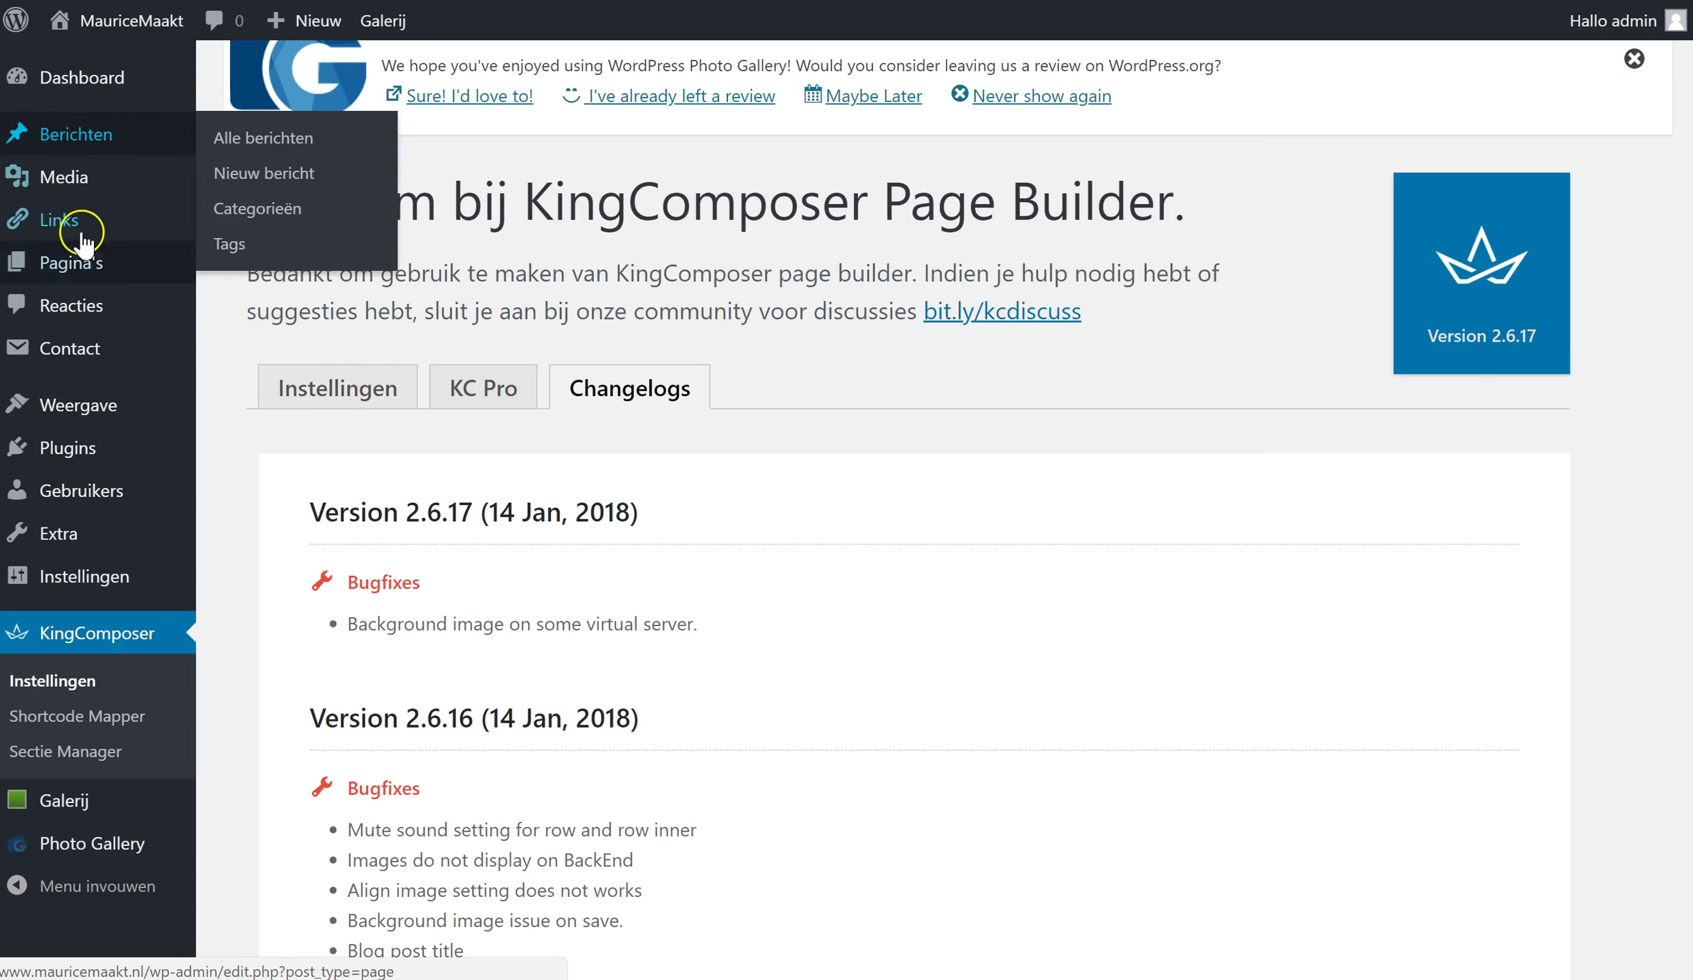
- Open the page "Een sticker" for editing from the list of all pages
mouse_move(99, 403)
mouse_move(75, 264)
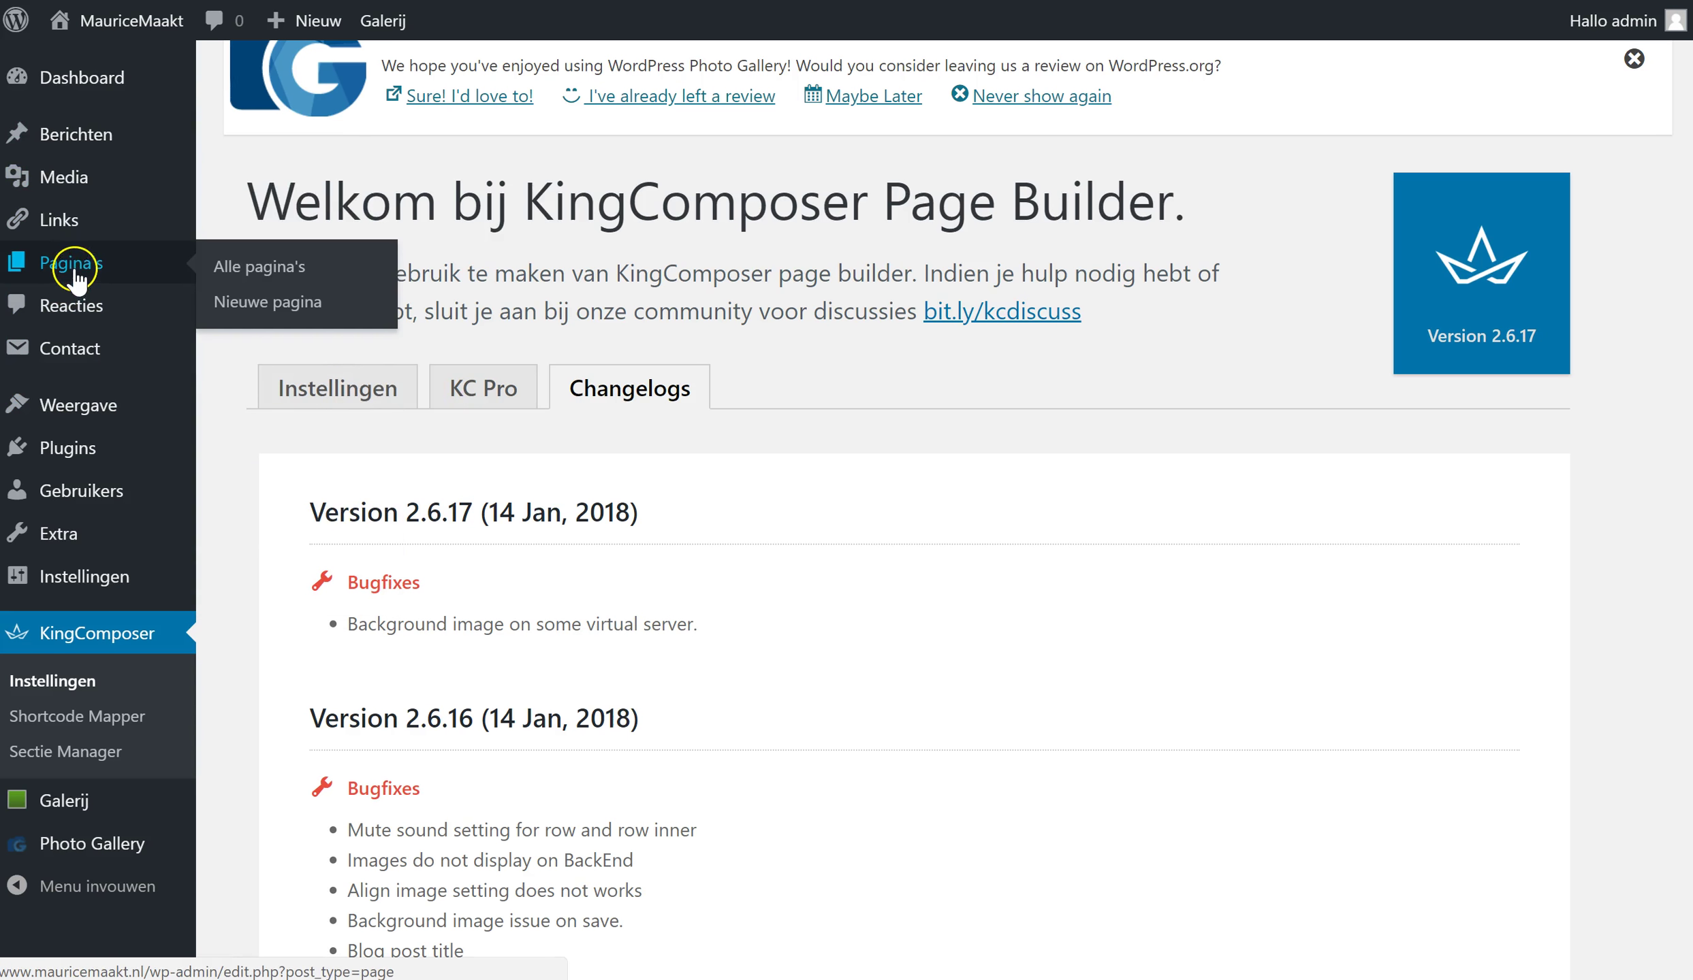
left_click(262, 272)
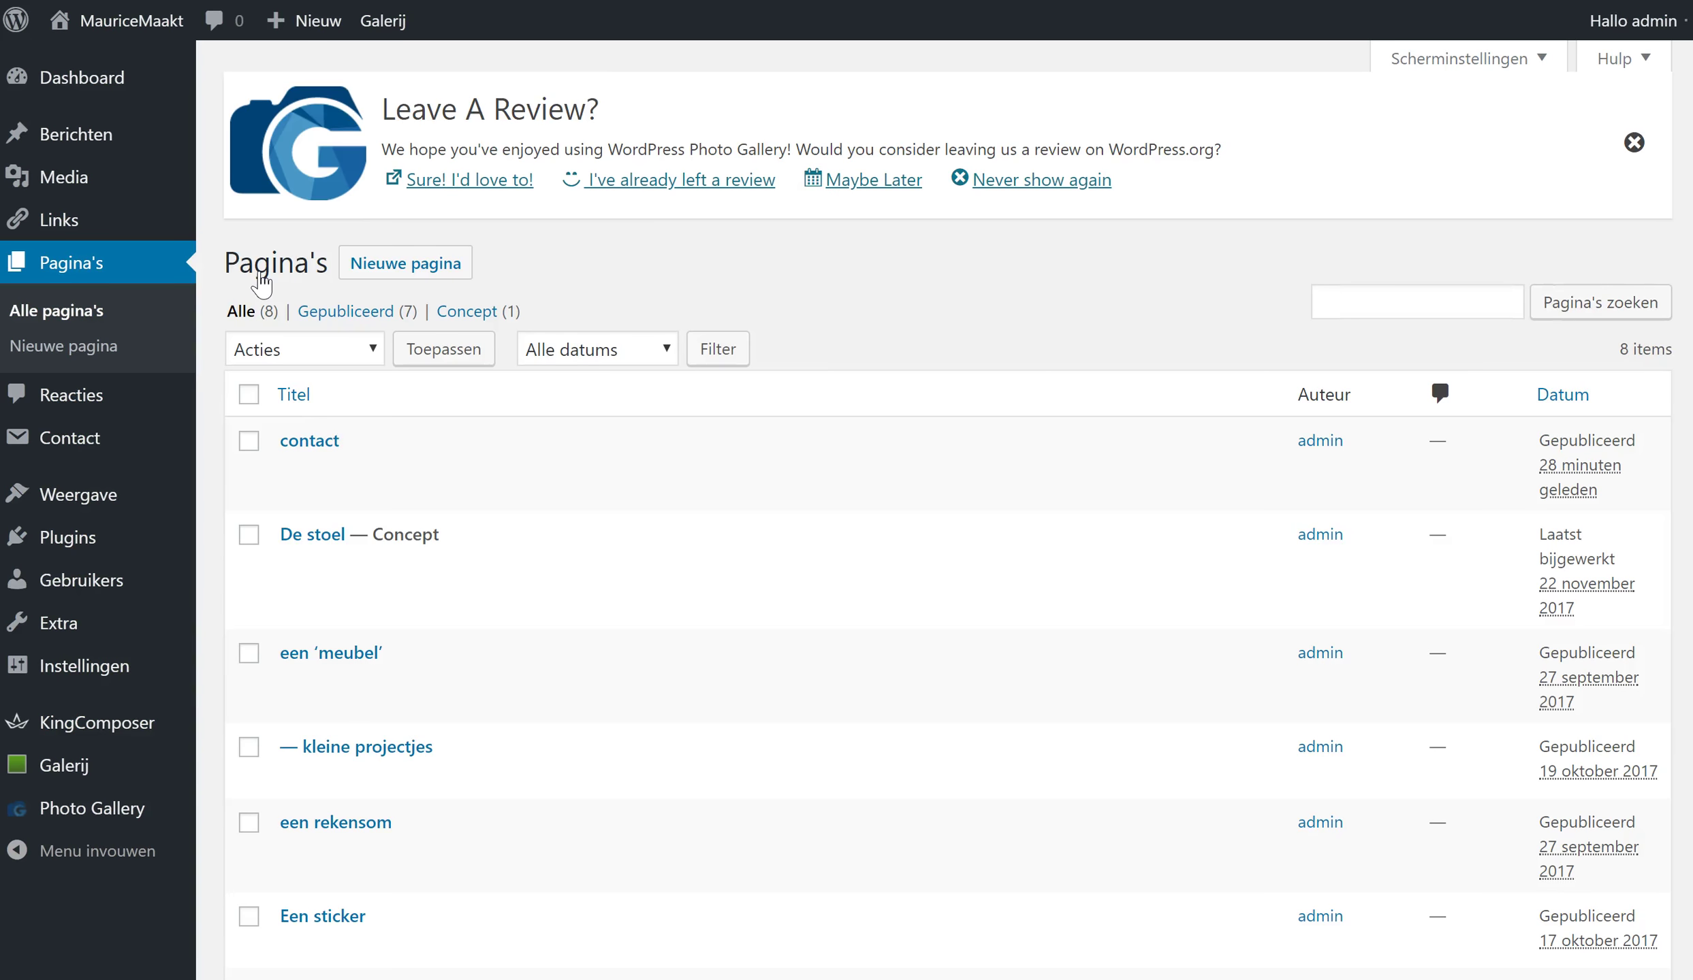
scroll(408, 613, "down", 5)
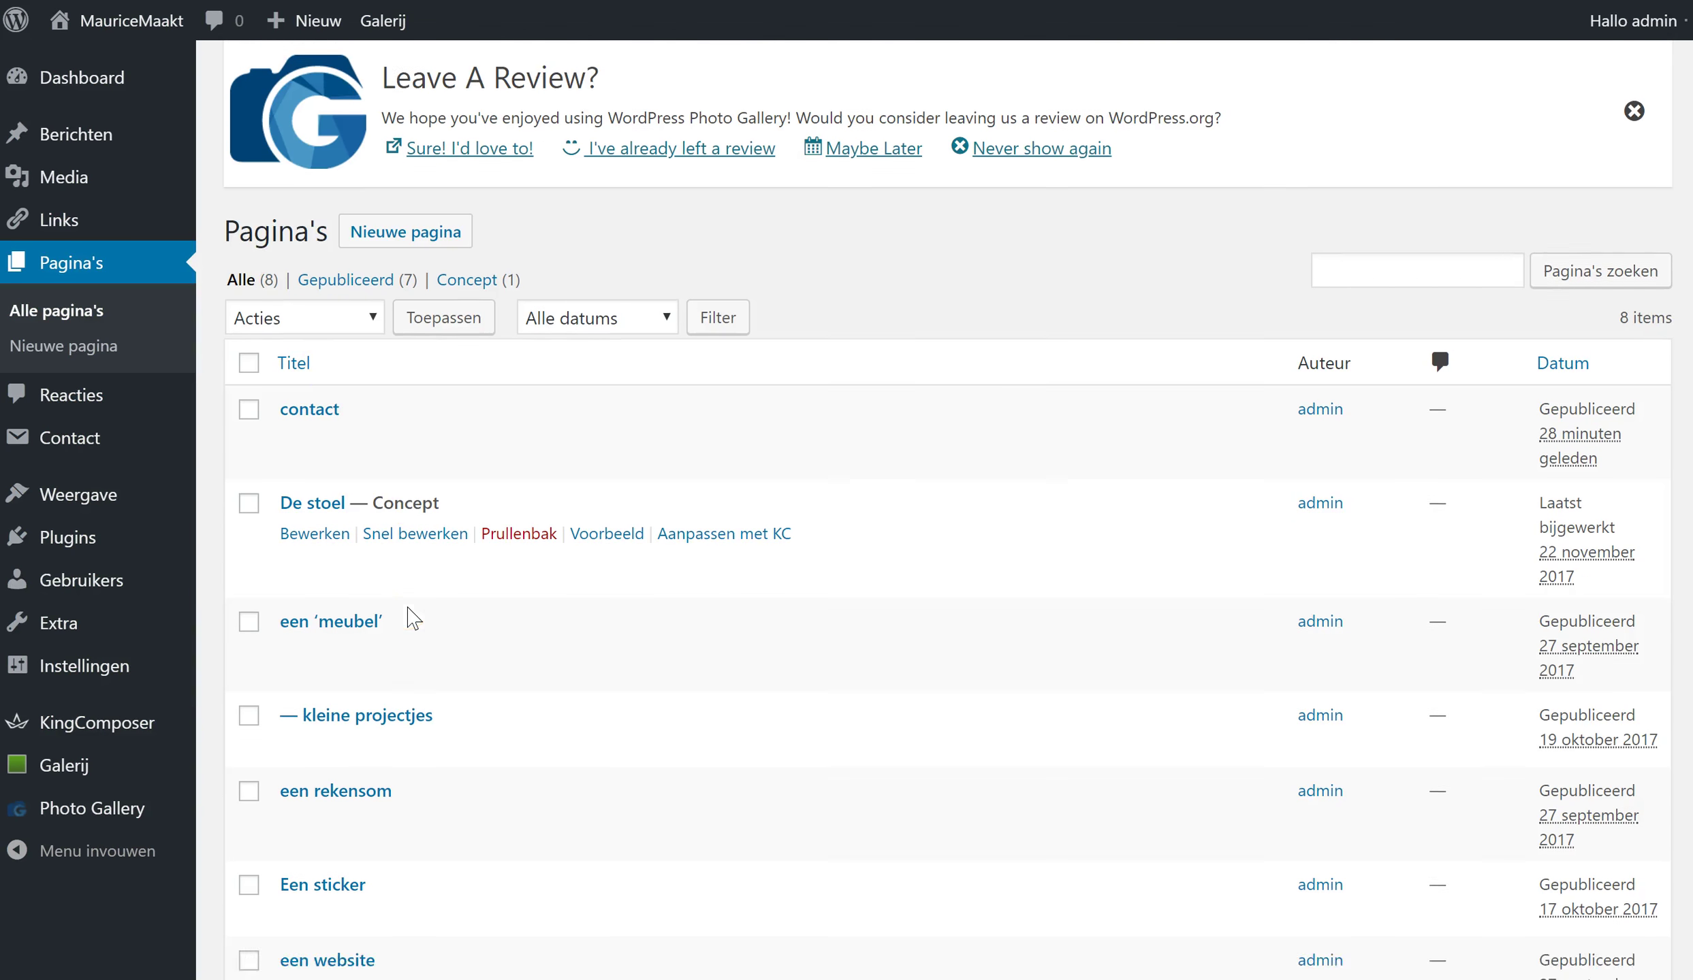
left_click(317, 528)
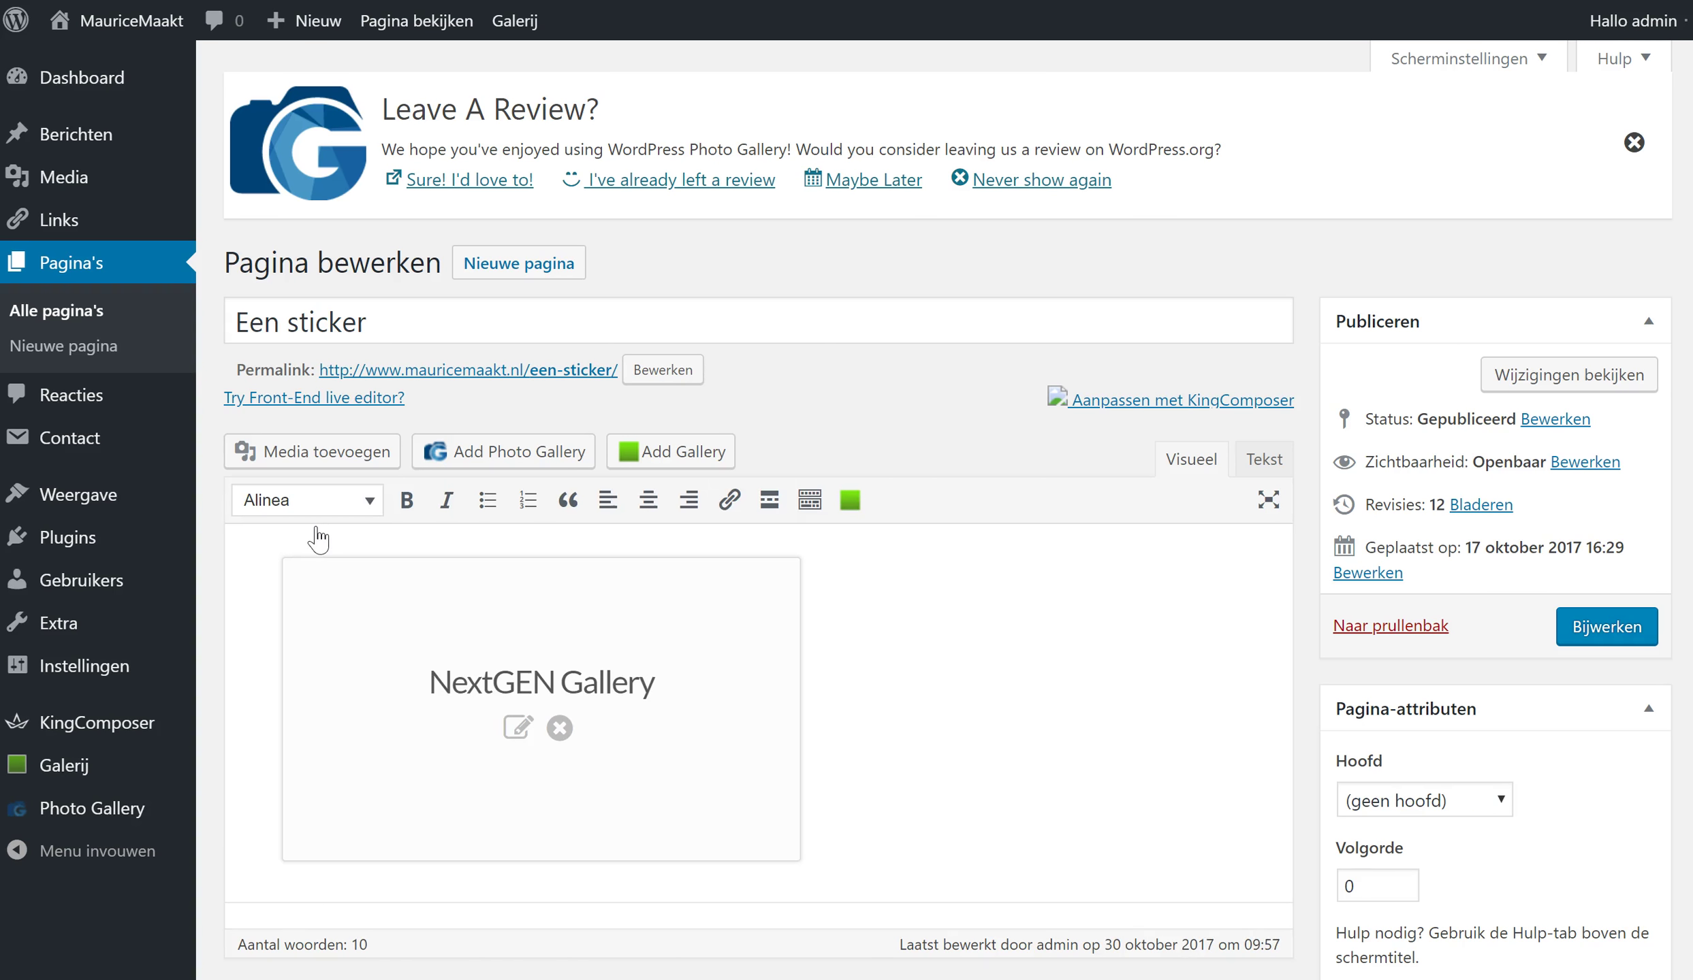
- Remove the NextGEN Gallery block from the page content and switch the page to editing with KingComposer
left_click(671, 526)
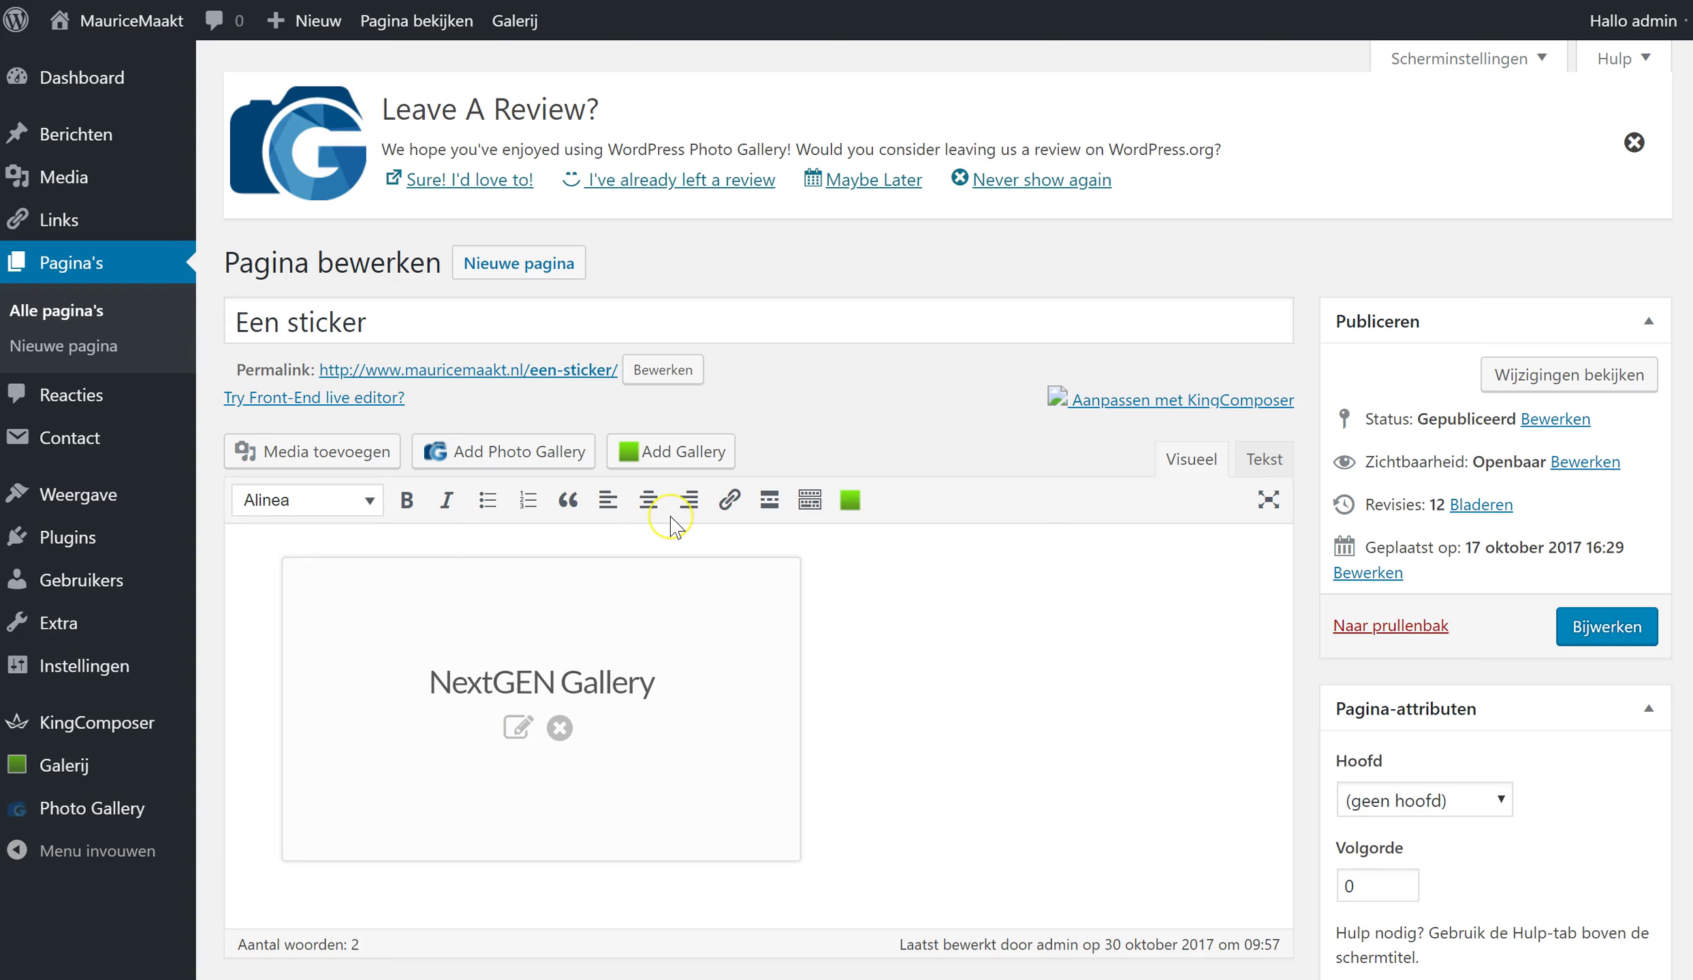
left_click(559, 728)
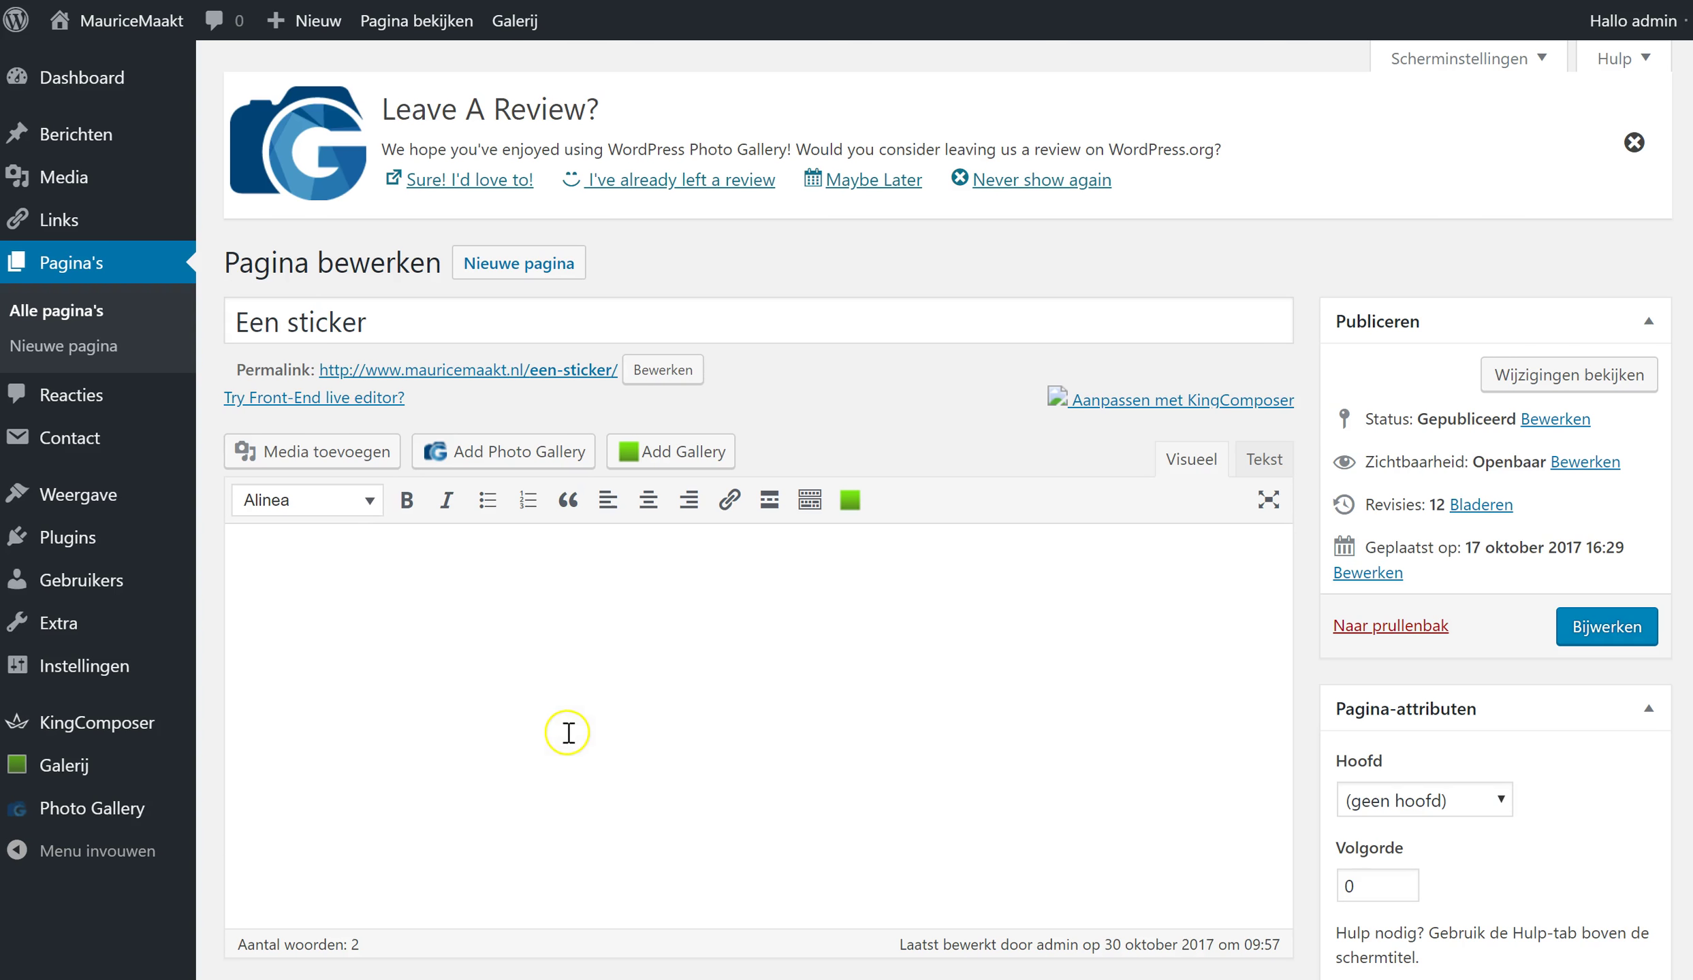
left_click(1149, 402)
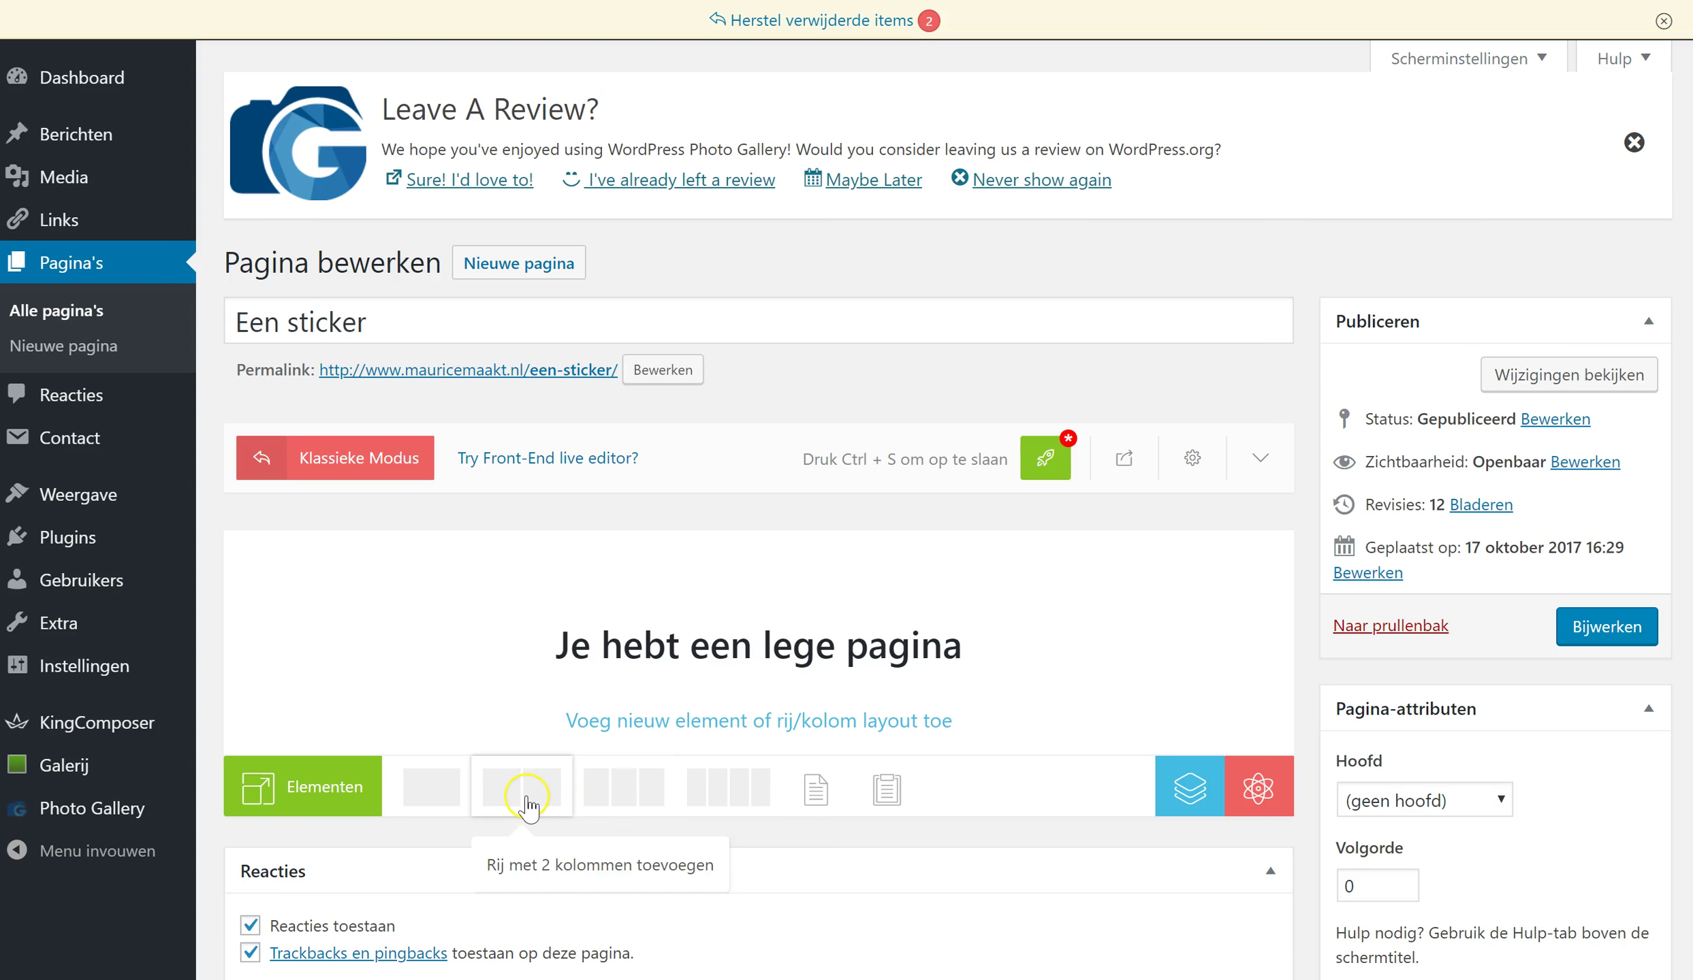
- Add a one-column row to the empty page and insert a Tekstblok element in it
left_click(435, 807)
scroll(439, 804, "down", 4)
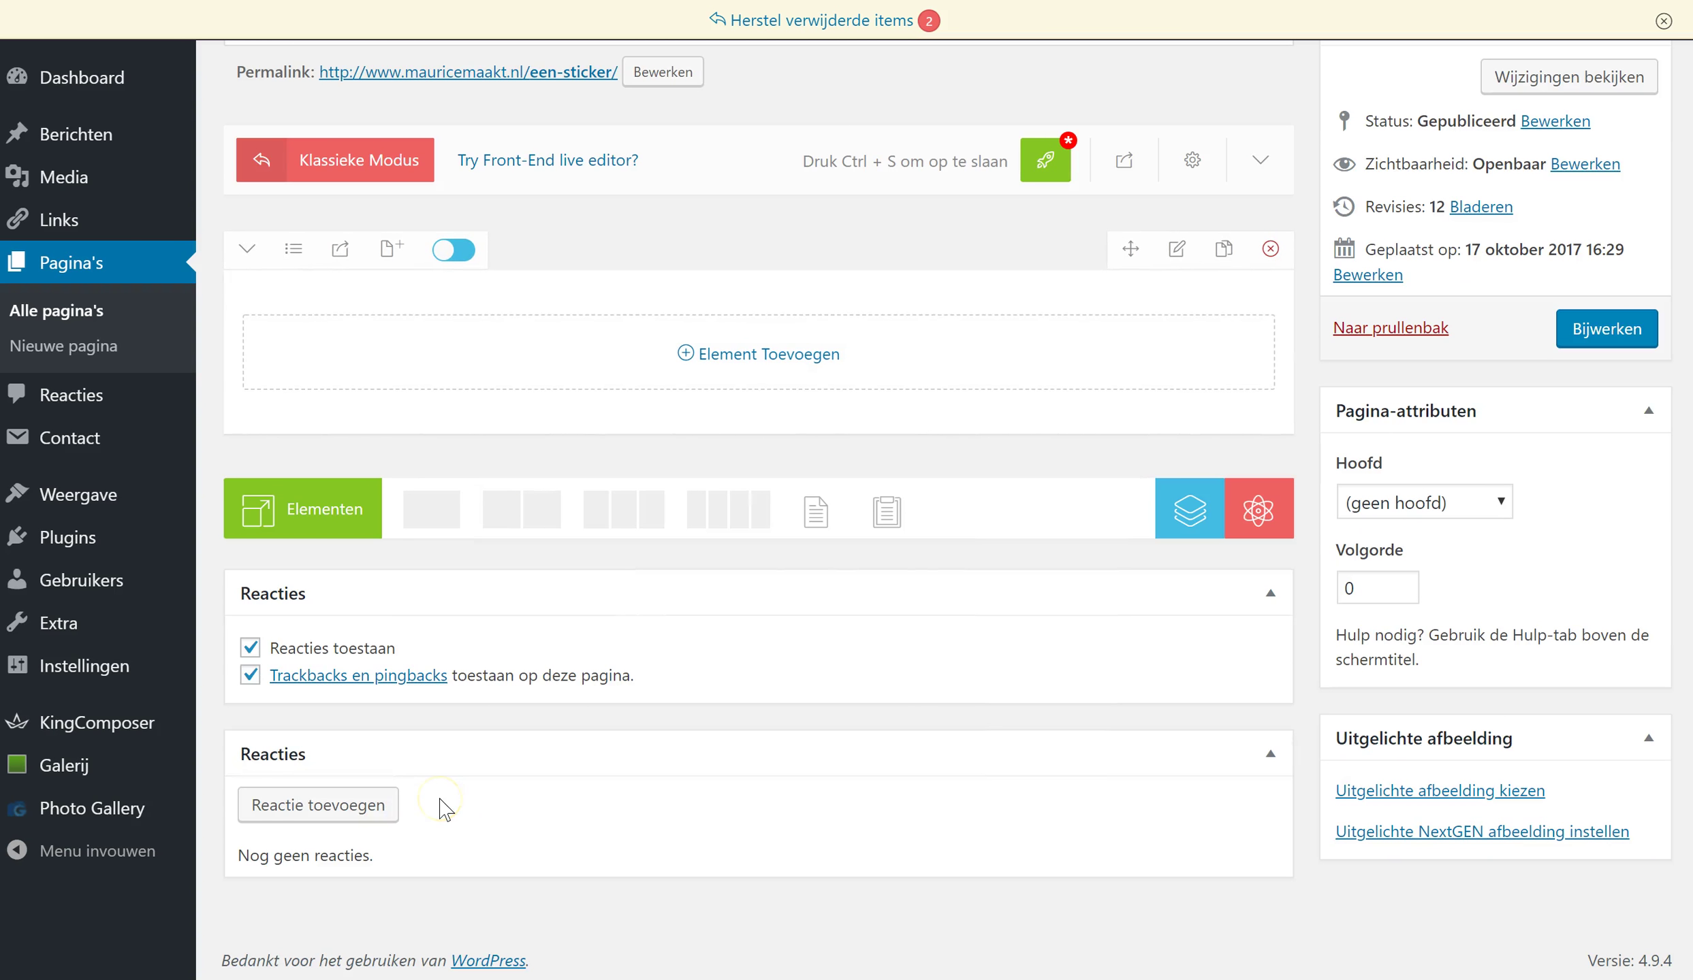
left_click(788, 356)
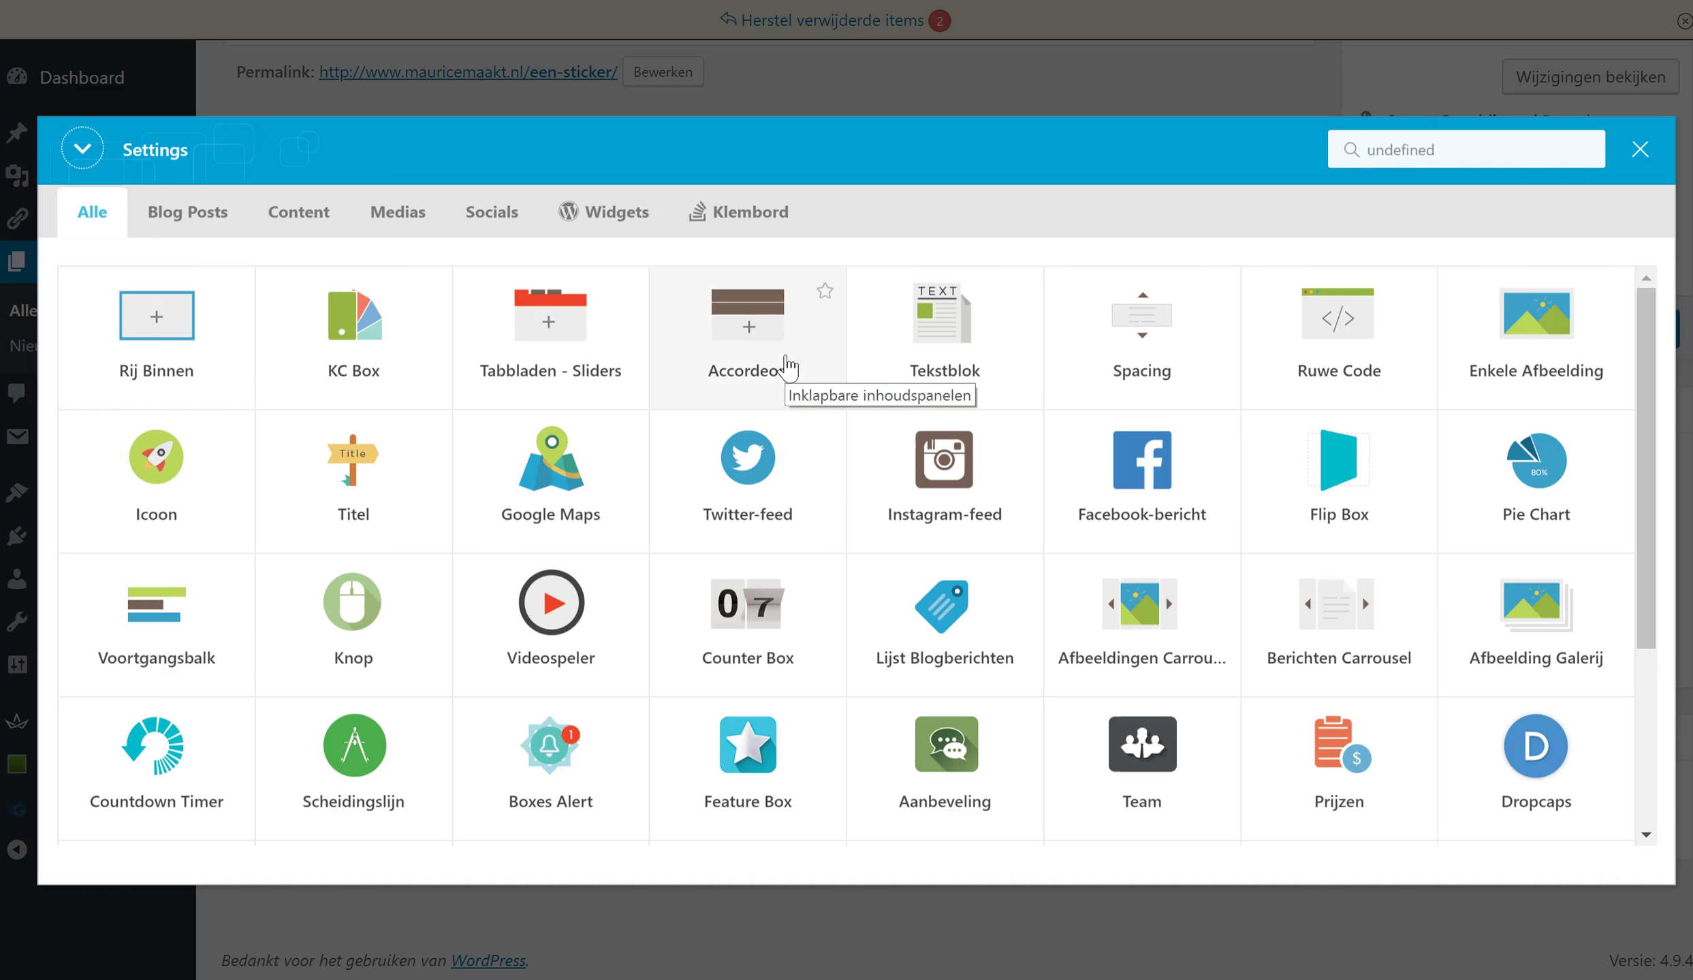
left_click(961, 340)
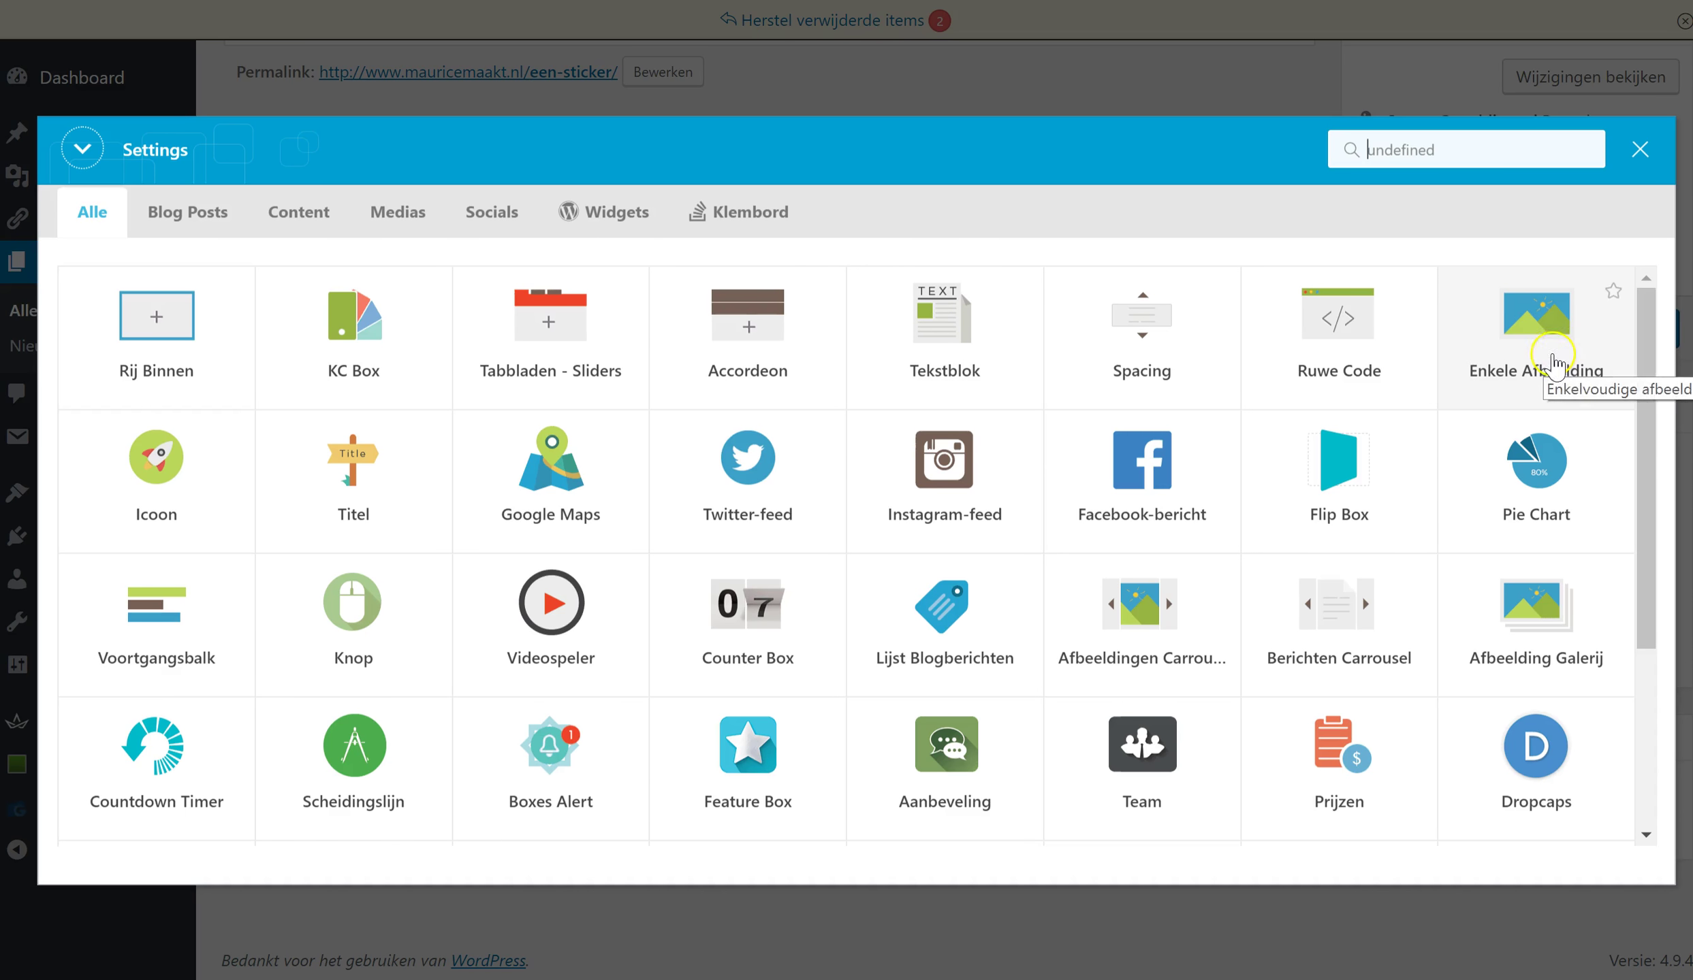
scroll(1459, 589, "down", 4)
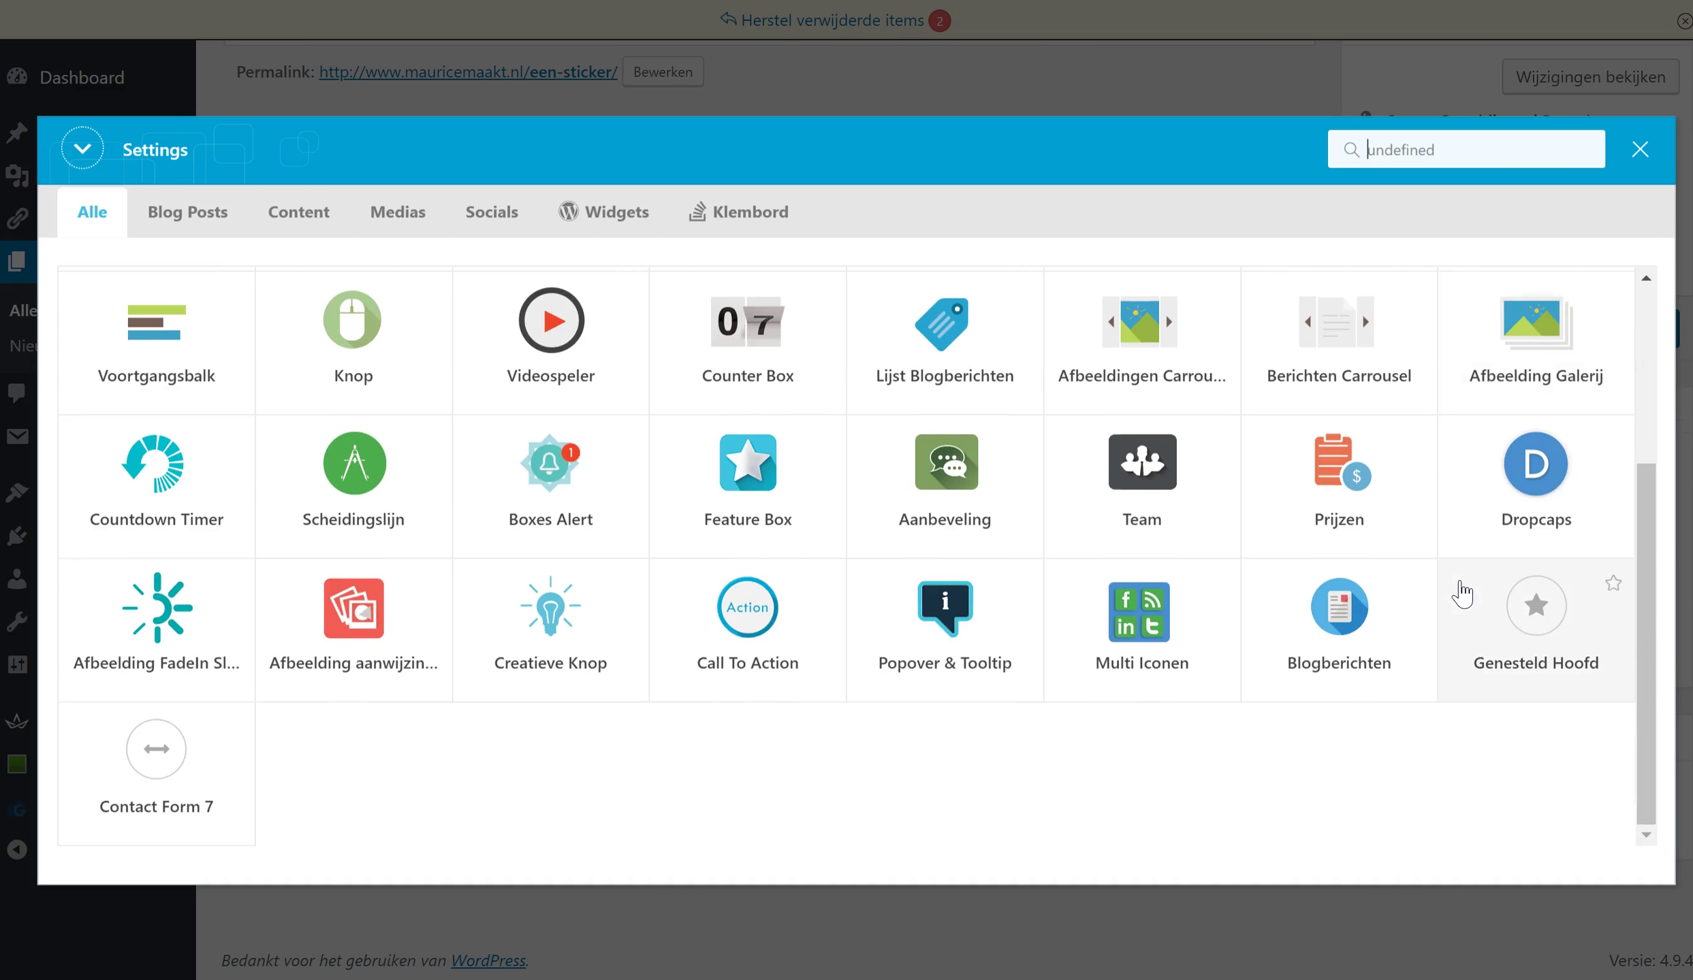
left_click(734, 668)
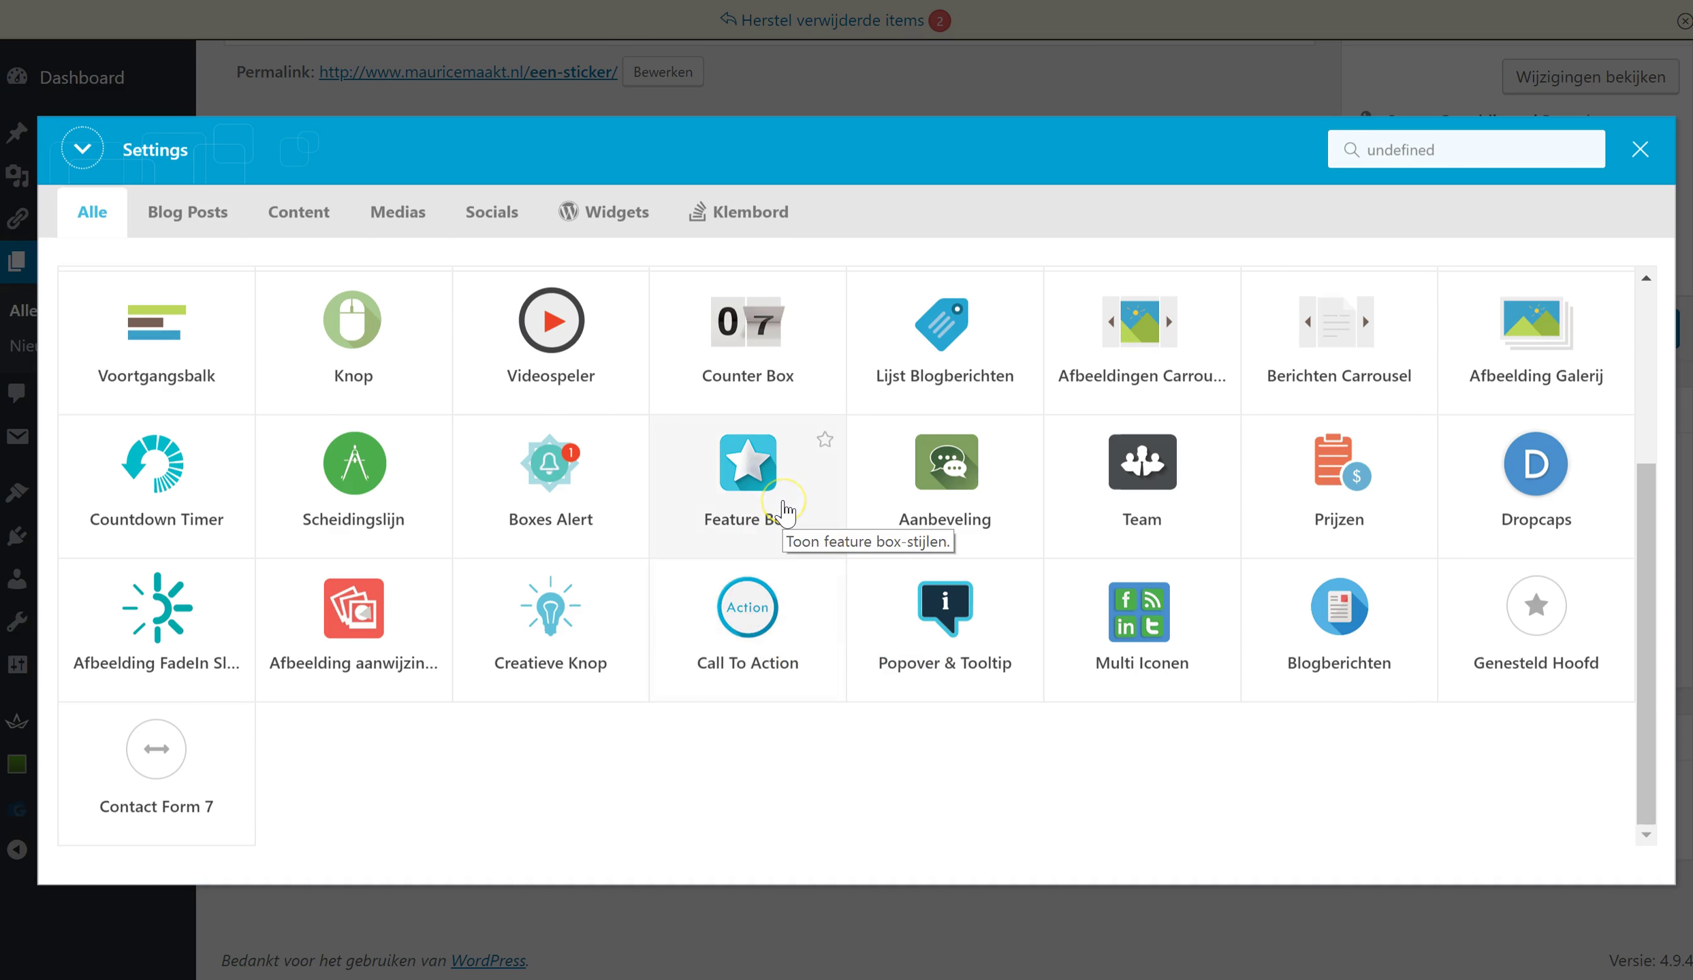
scroll(787, 510, "up", 4)
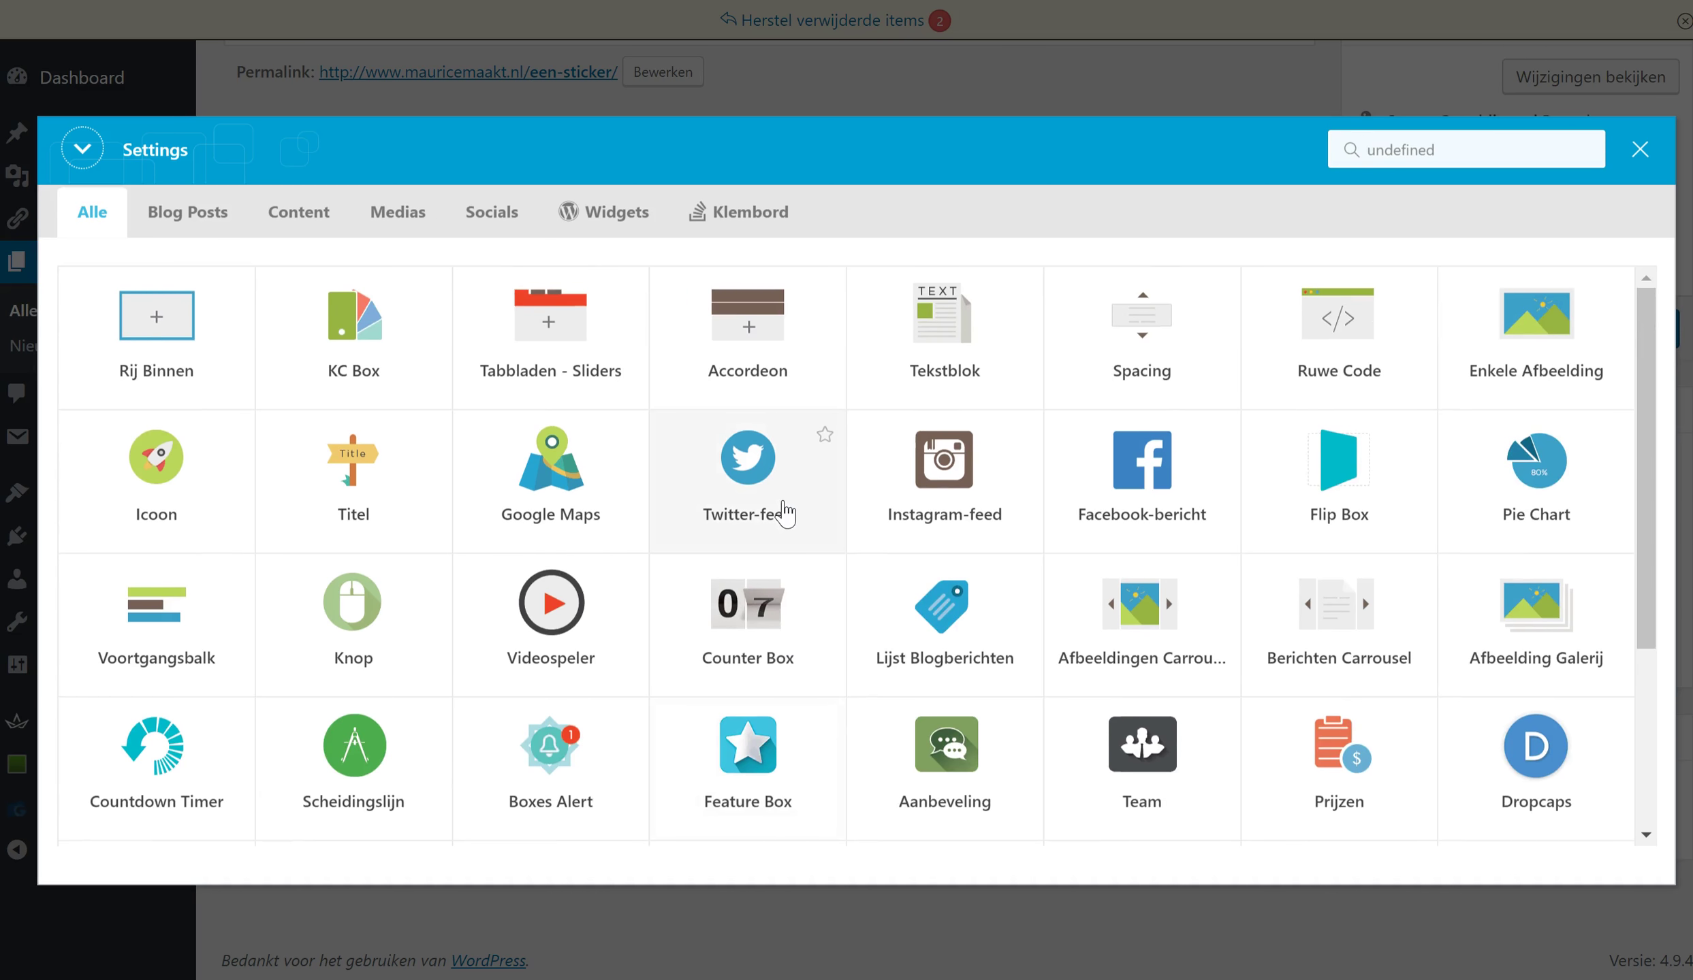
left_click(956, 349)
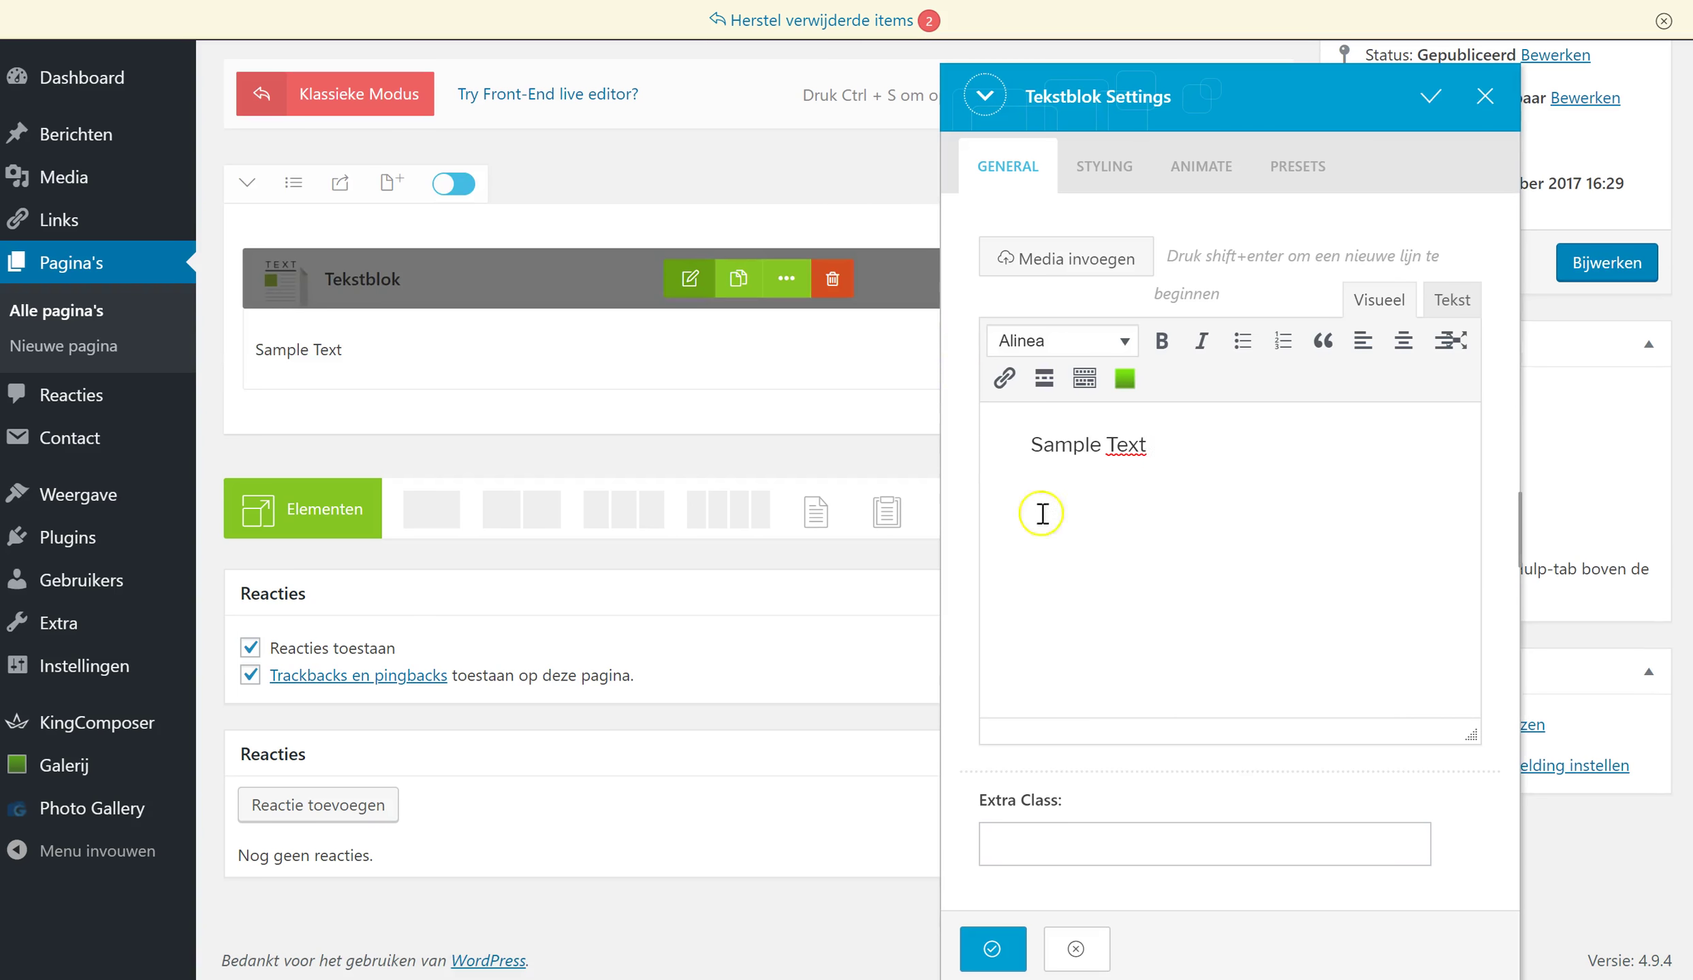
- Replace the sample text with "Sticker" and a centred second paragraph "op deze pagina zie je hoe de esher sticker is gemaakt.", and save the text block
triple_click(1191, 456)
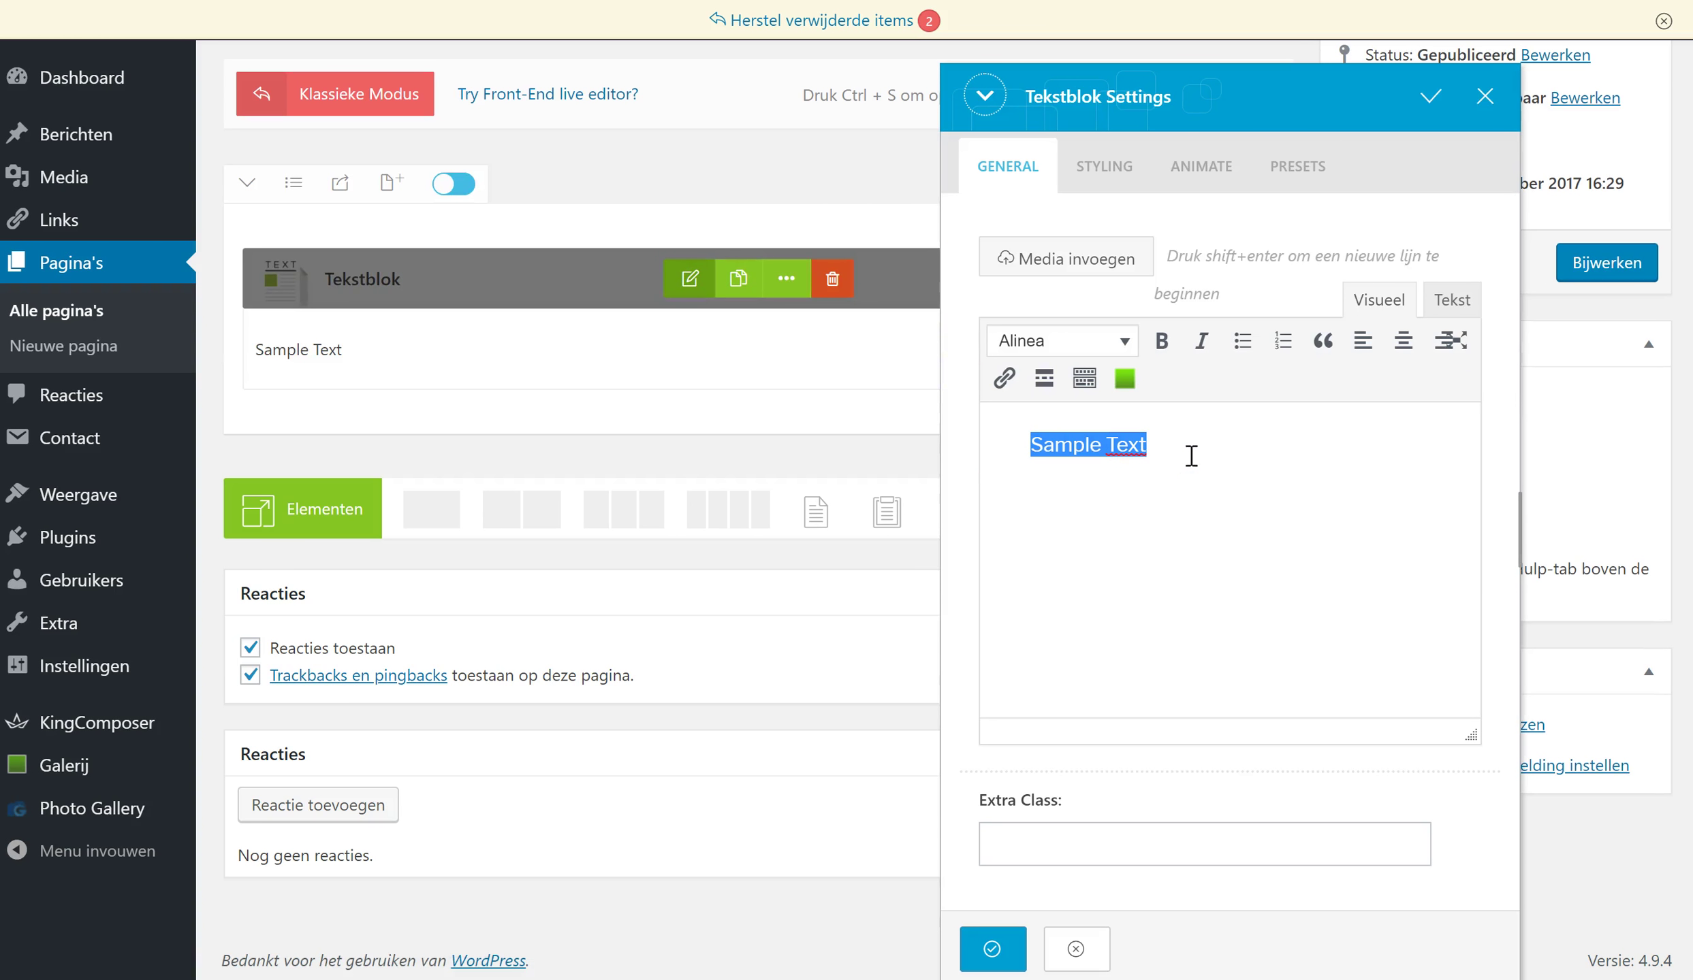
type("Stick")
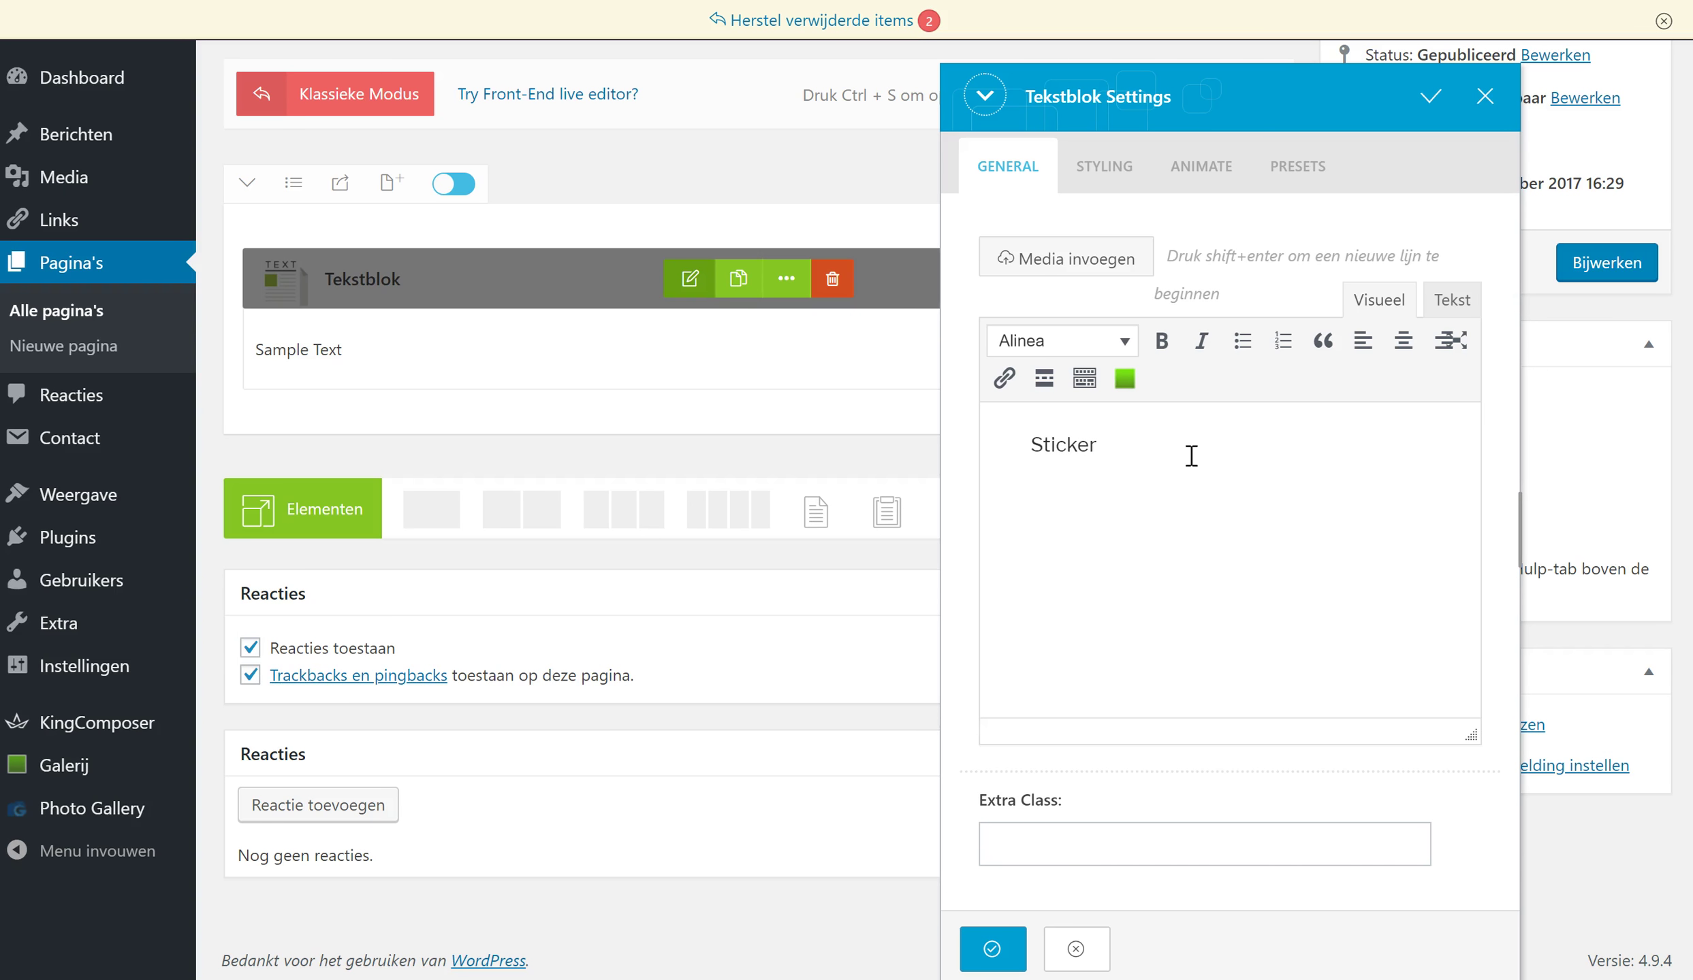
type("er")
key("Return")
type("op deze pagina zie je hoe de esher sticker is gemaak")
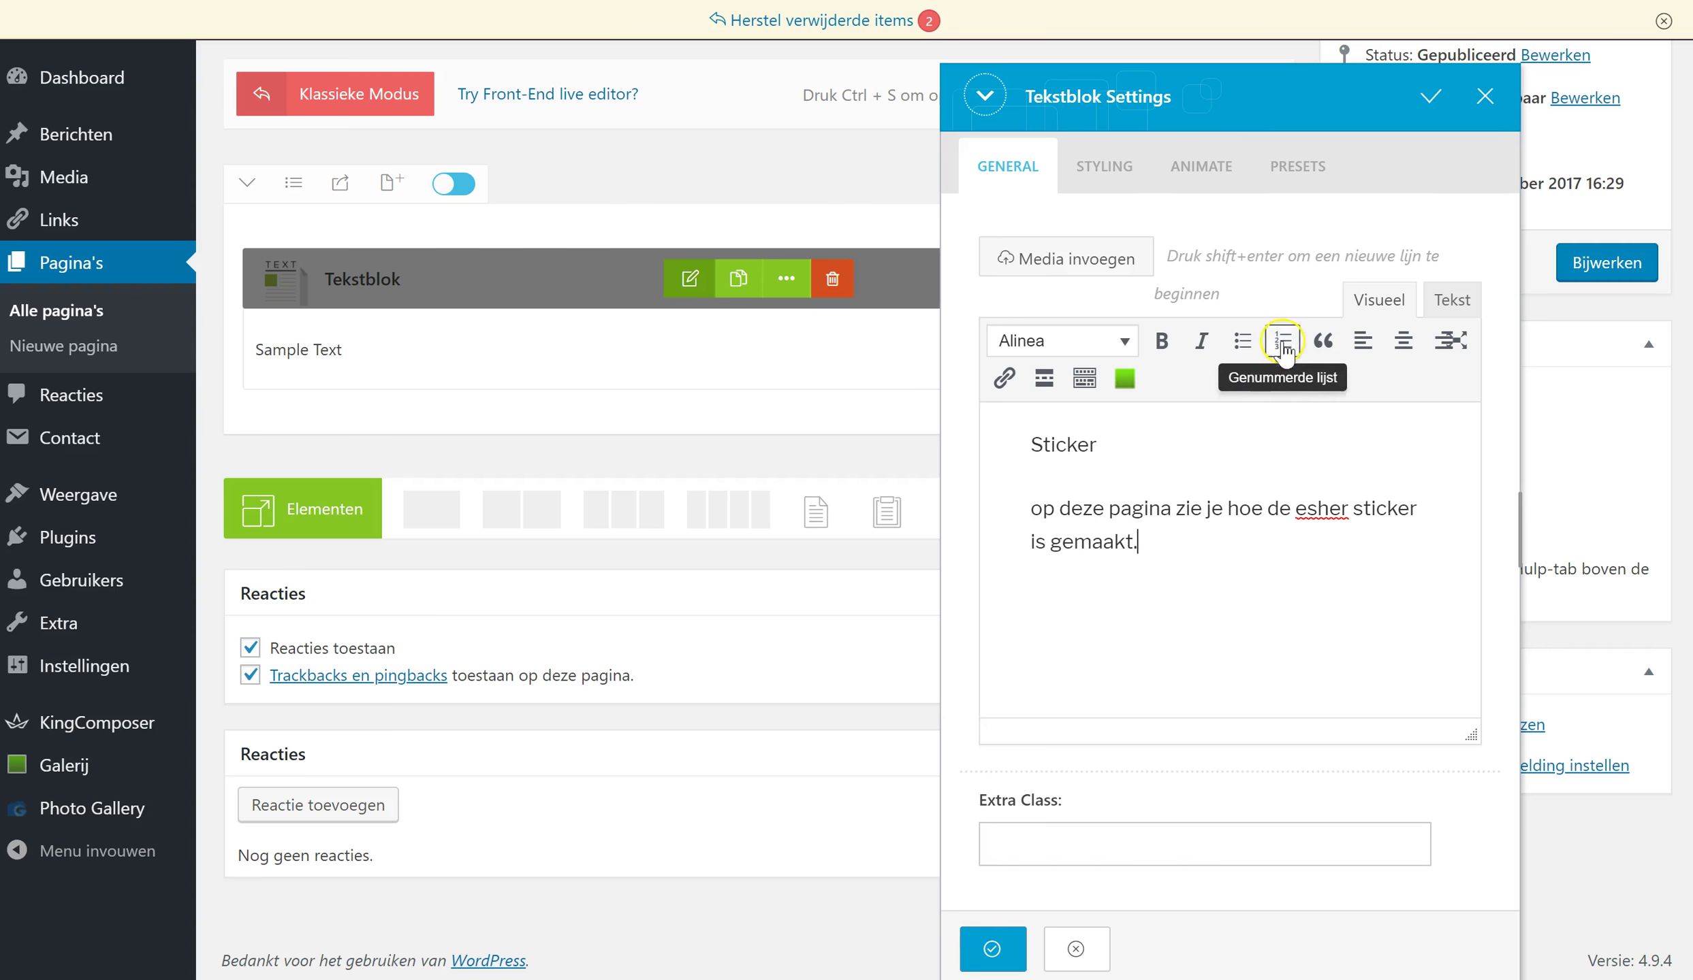
left_click(1403, 340)
left_click(1013, 950)
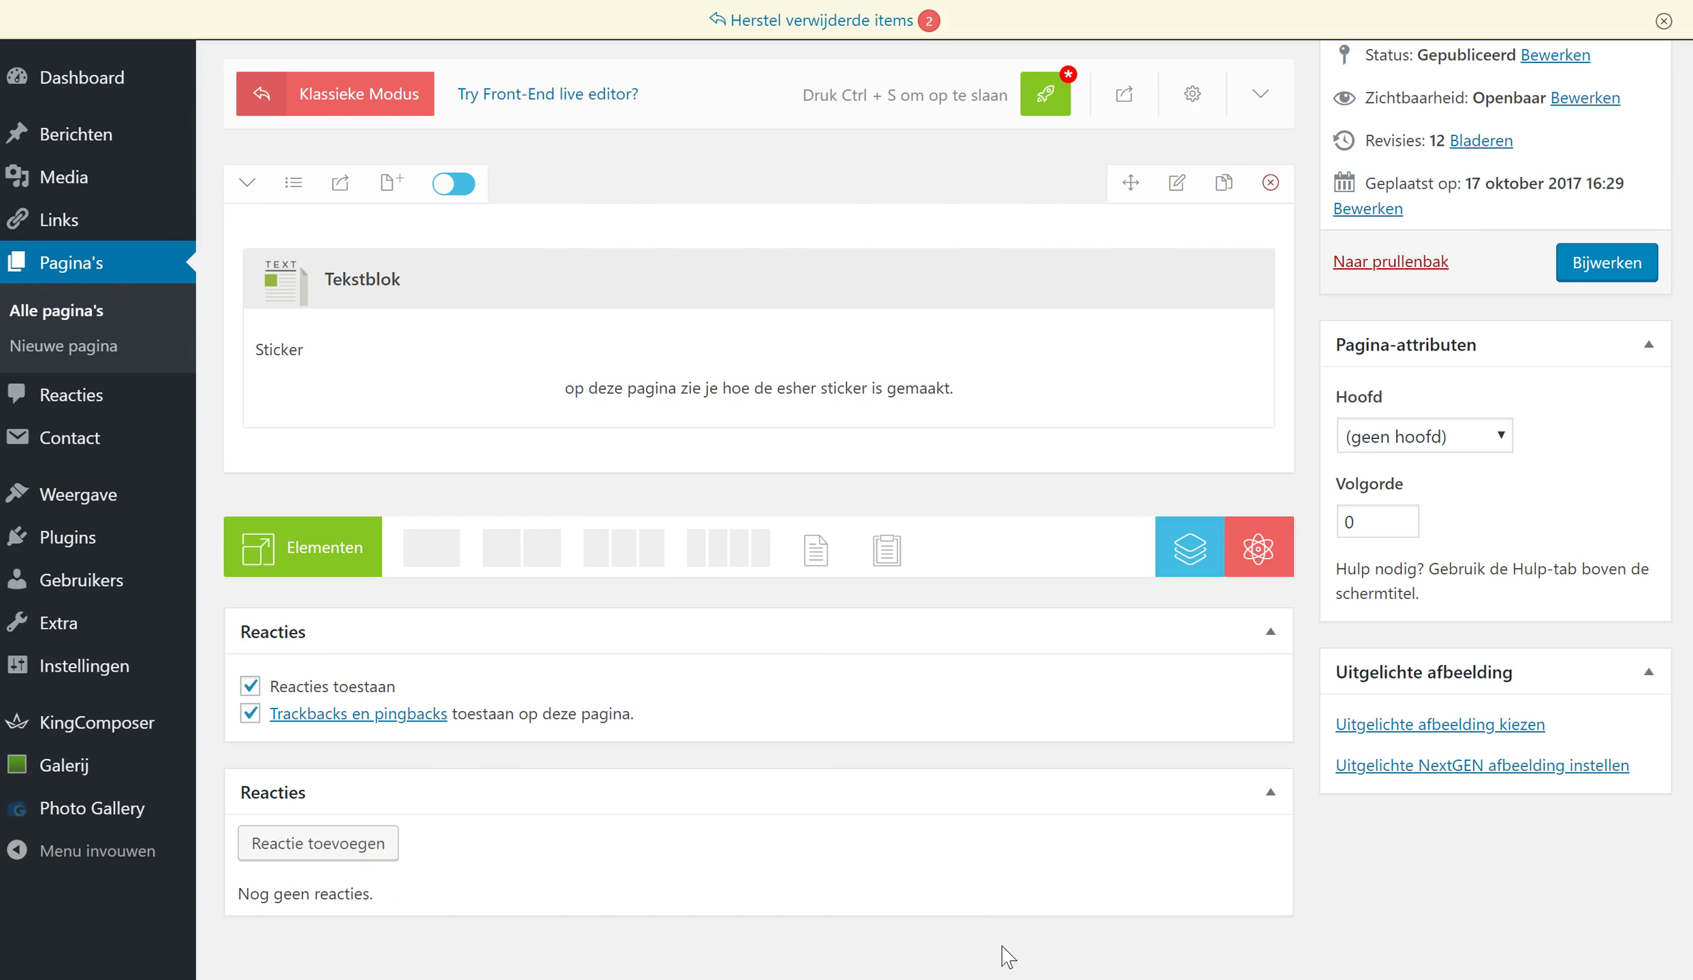
- Add a two-column row below the text block and resize its columns to 40% and 60%
left_click(512, 551)
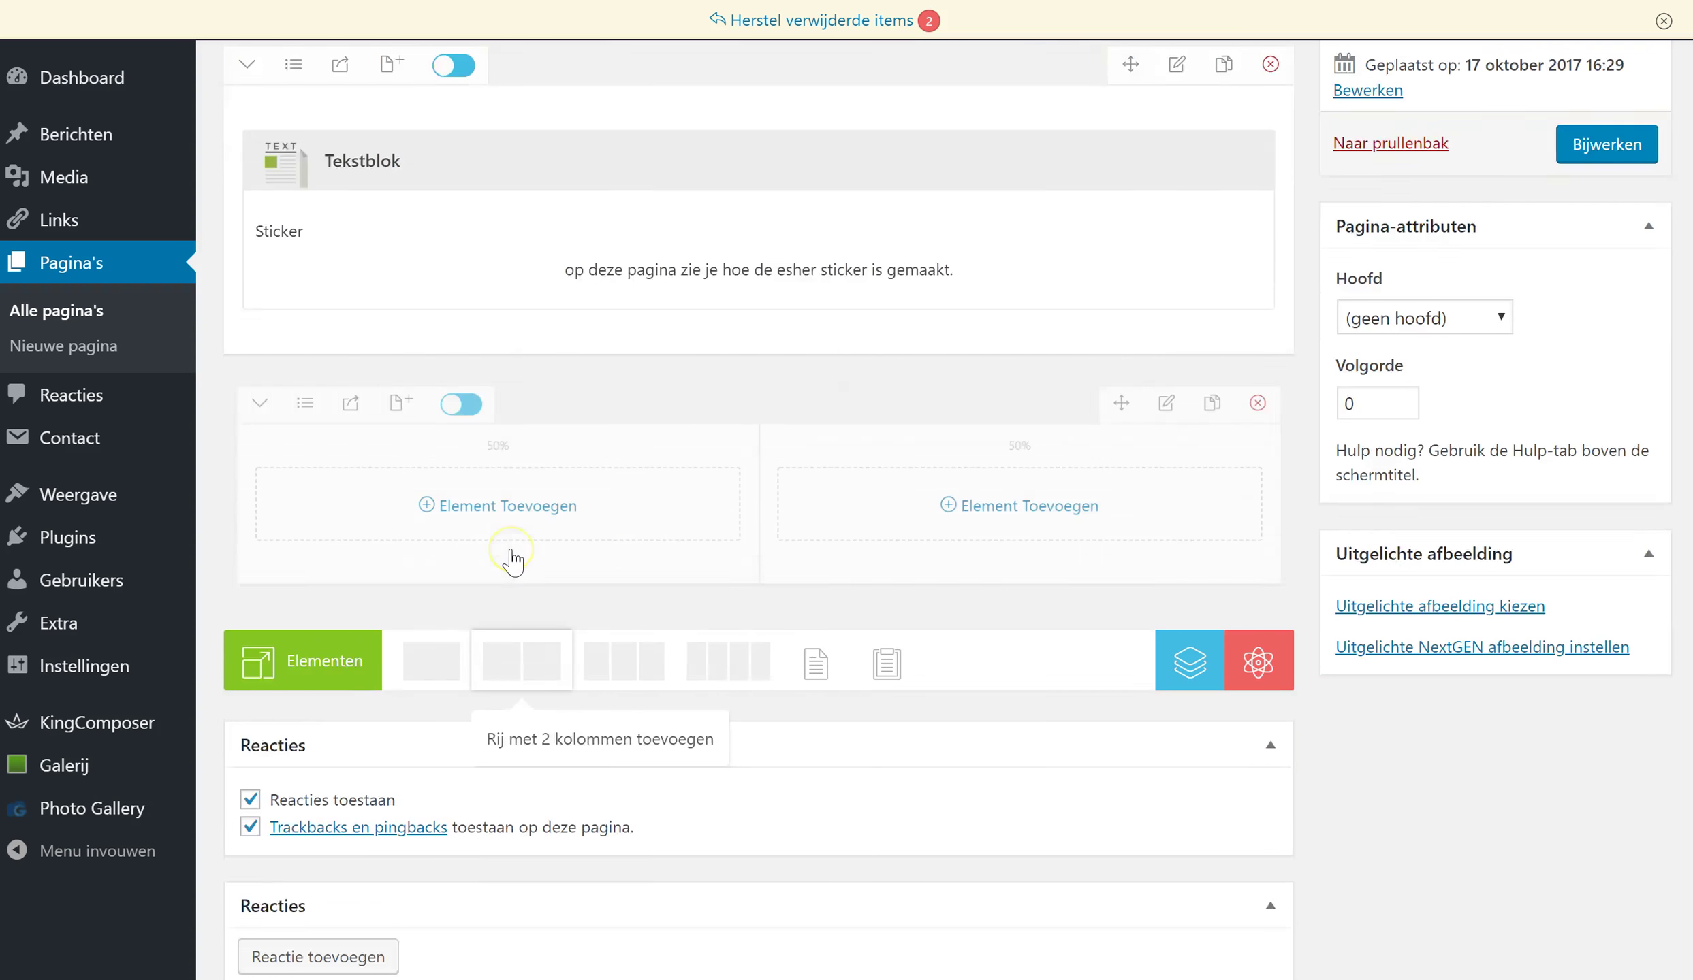
scroll(512, 558, "down", 2)
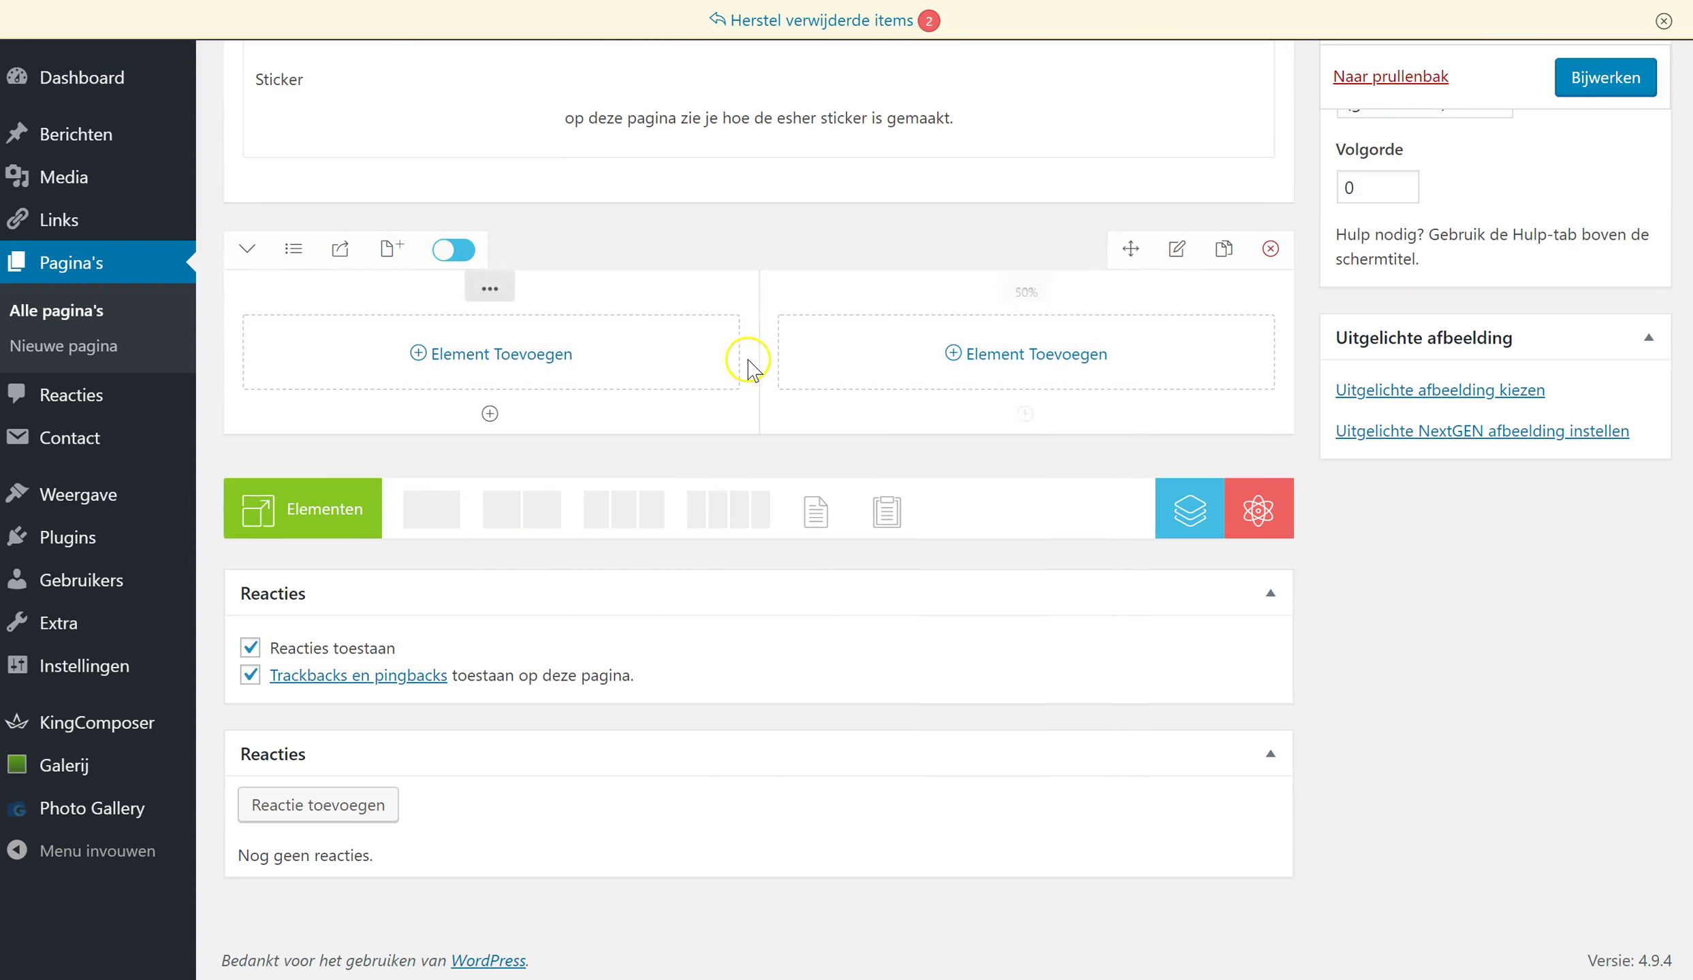
left_click_drag(757, 359, 650, 360)
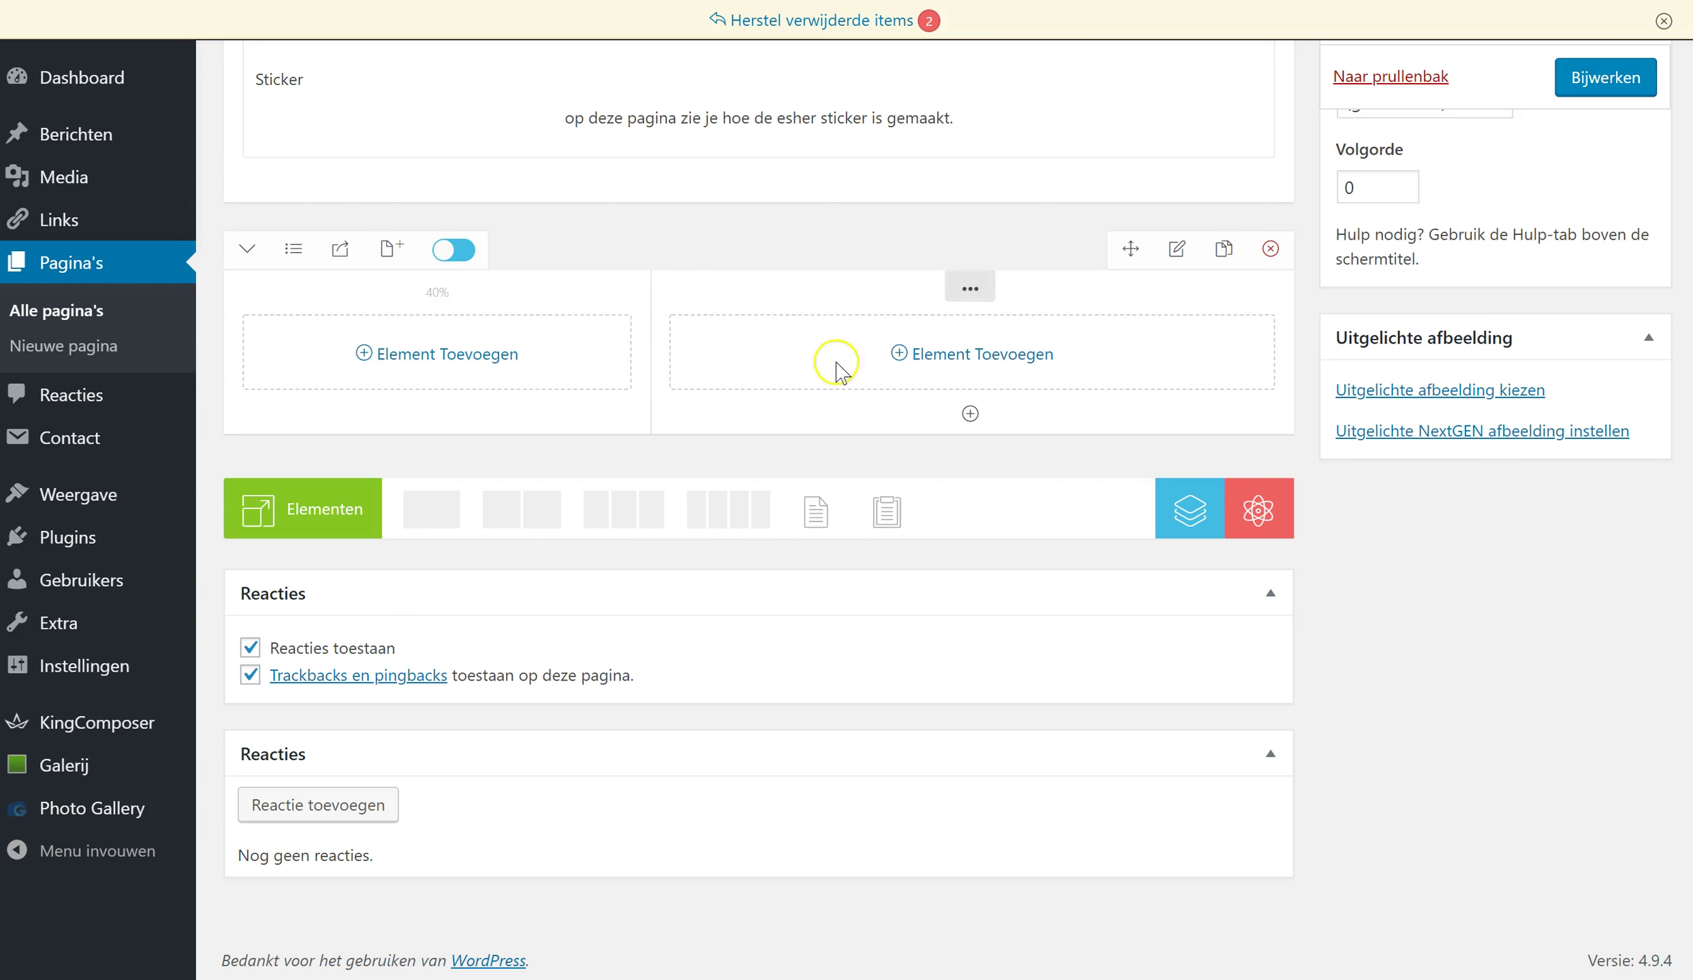
- Insert an Enkele Afbeelding element in the 60% column with screenpsd.png from the media library, and save it
left_click(942, 361)
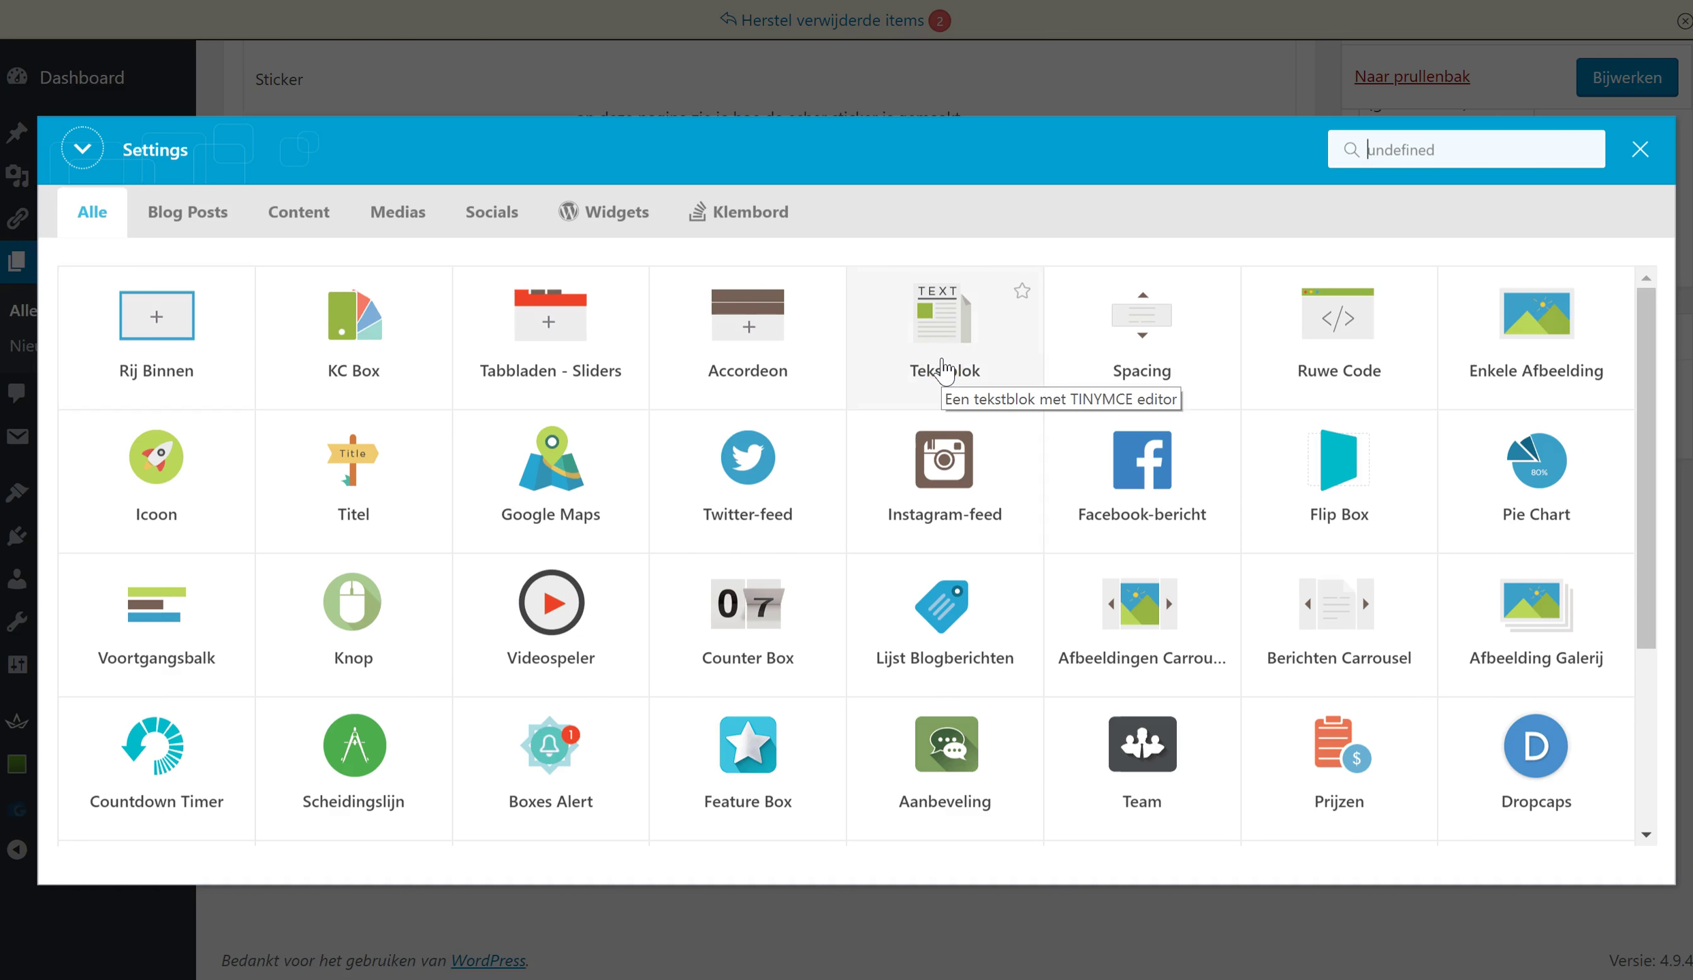
left_click(1442, 320)
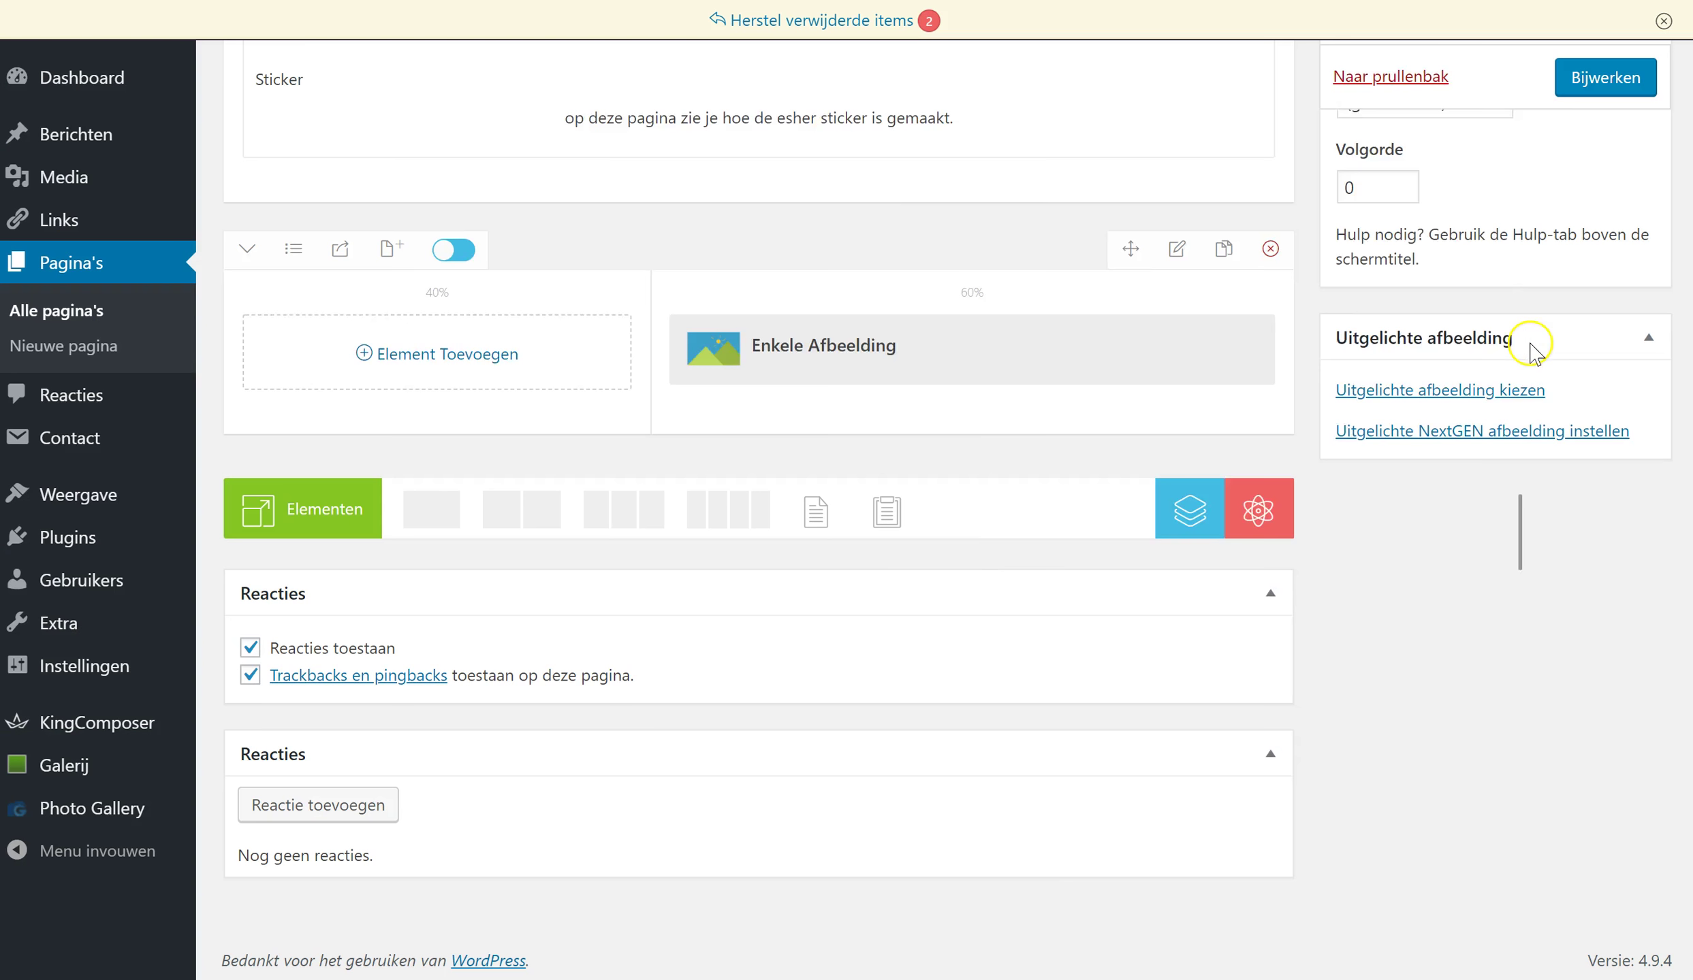
left_click(1083, 453)
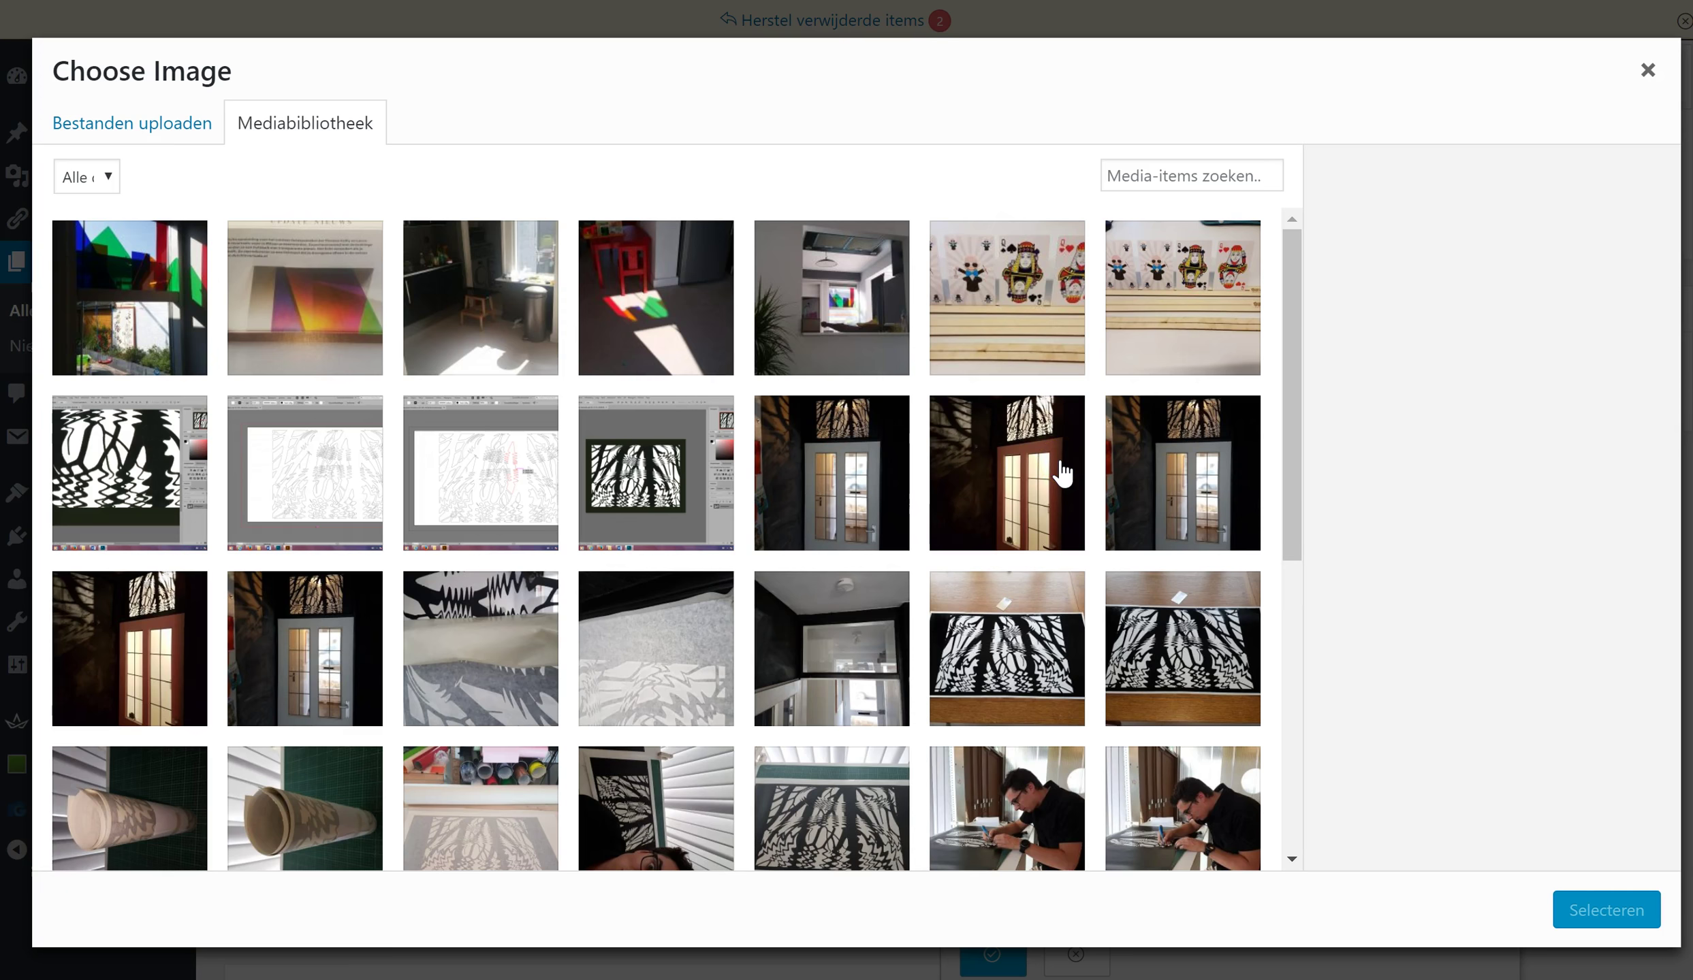
scroll(1062, 473, "down", 3)
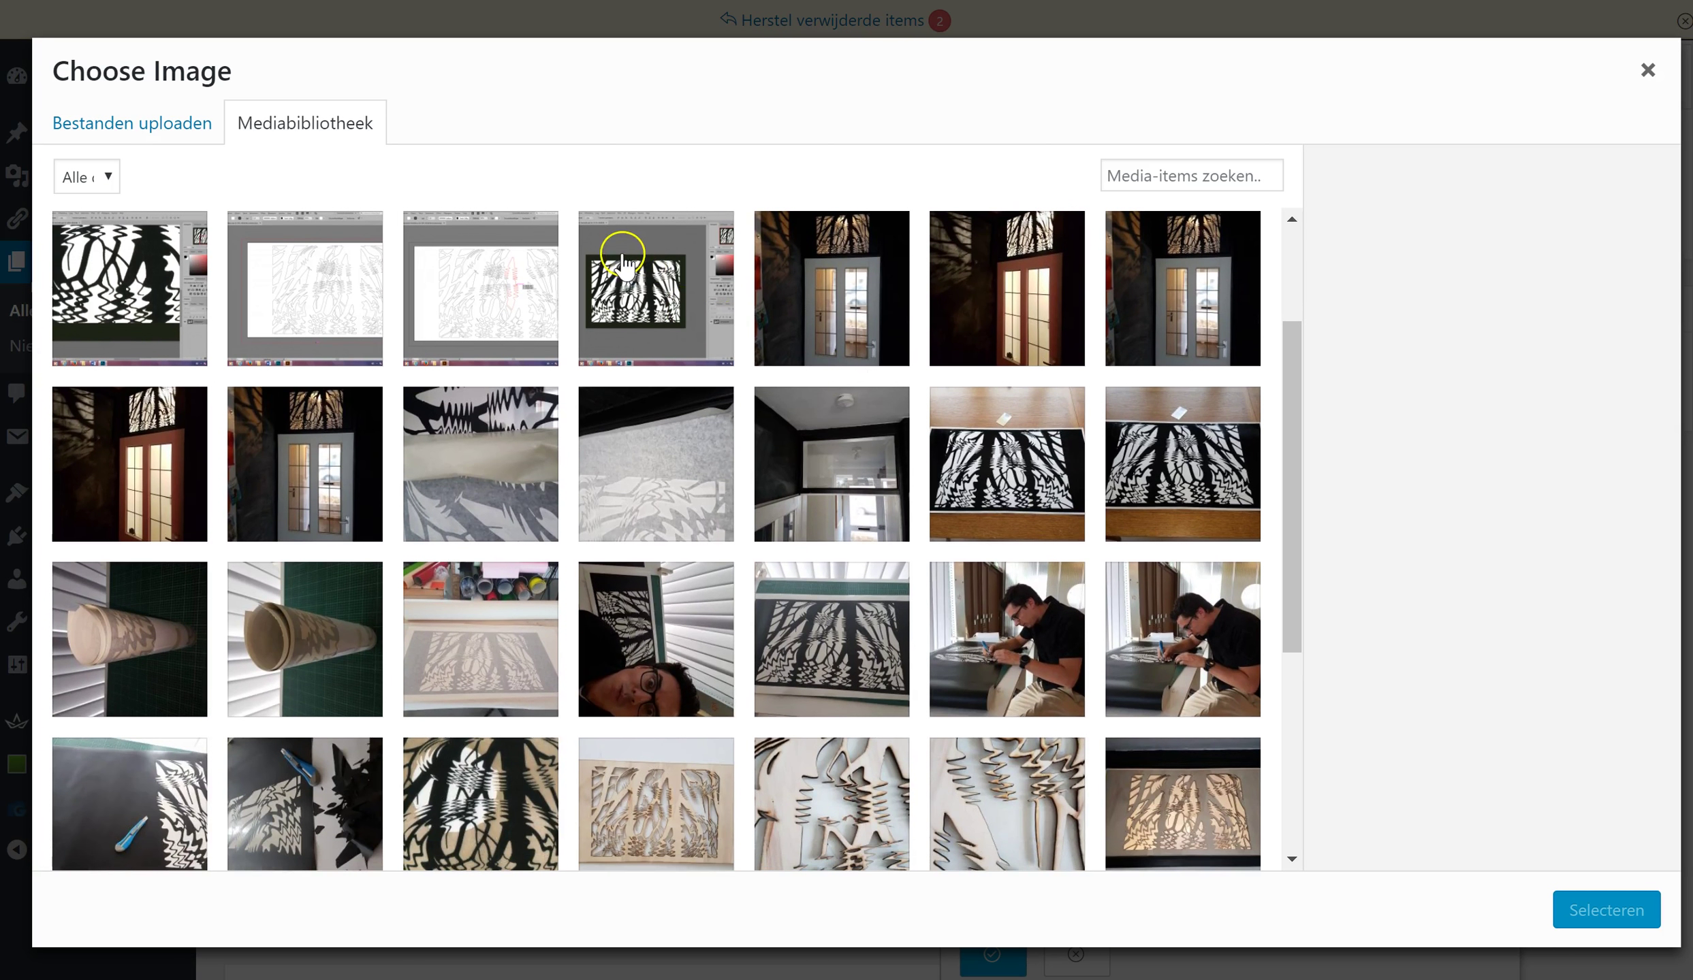
left_click(622, 263)
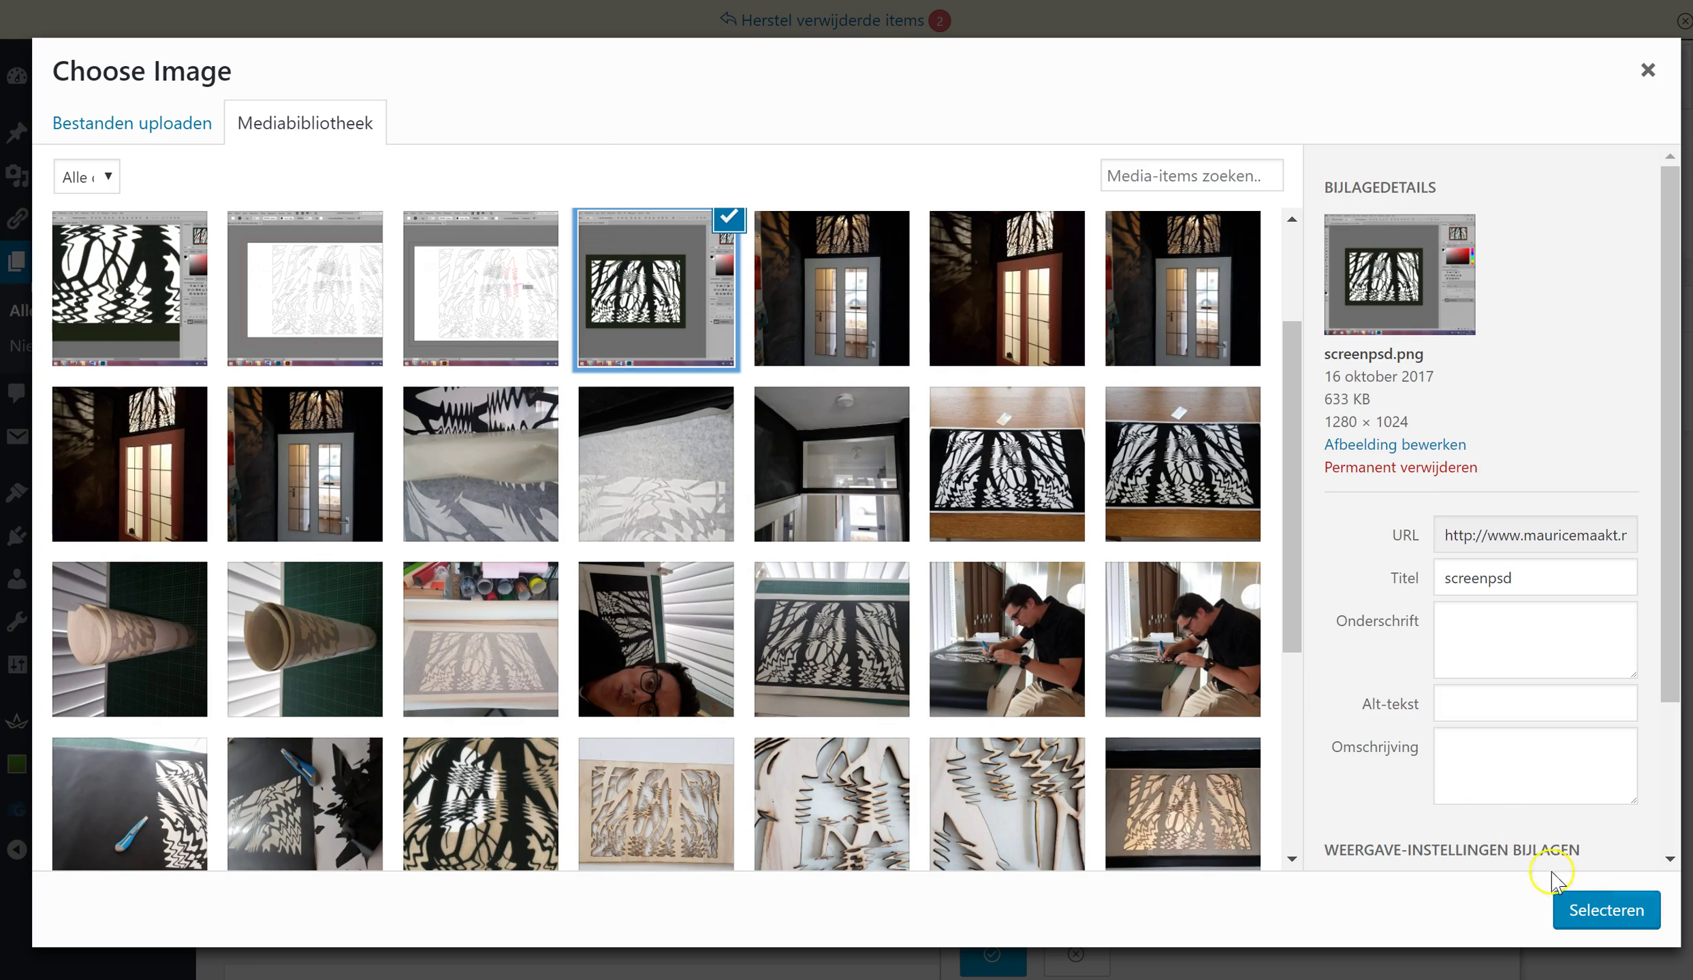
left_click(1592, 912)
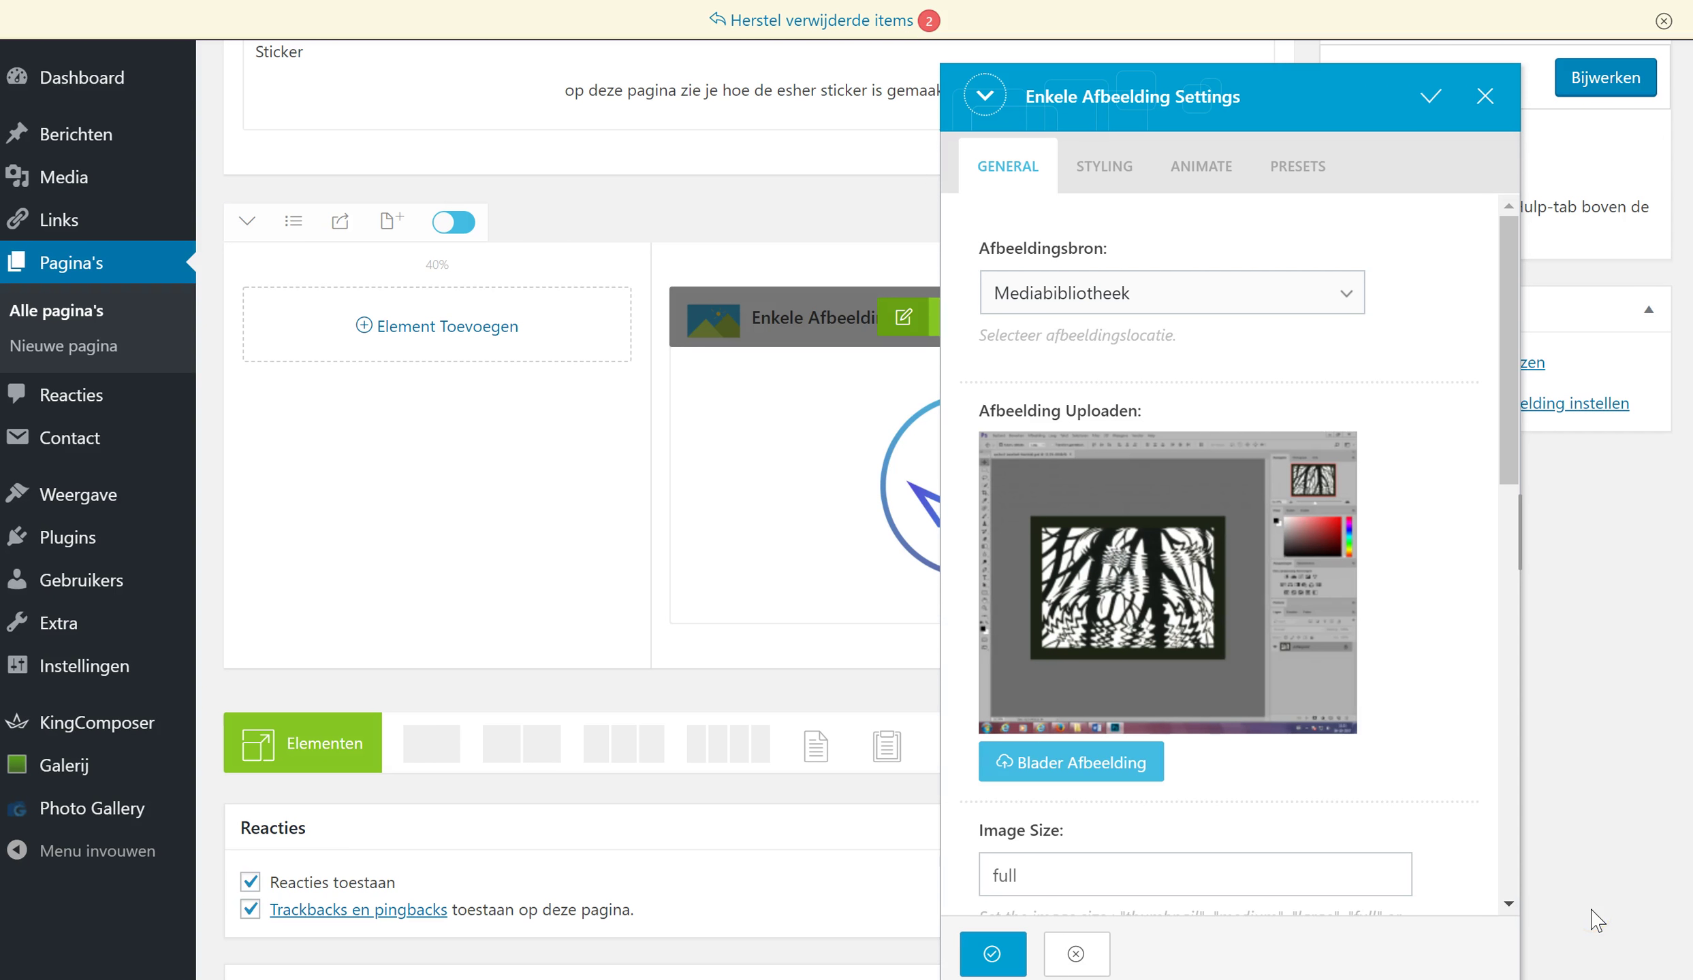
left_click(994, 950)
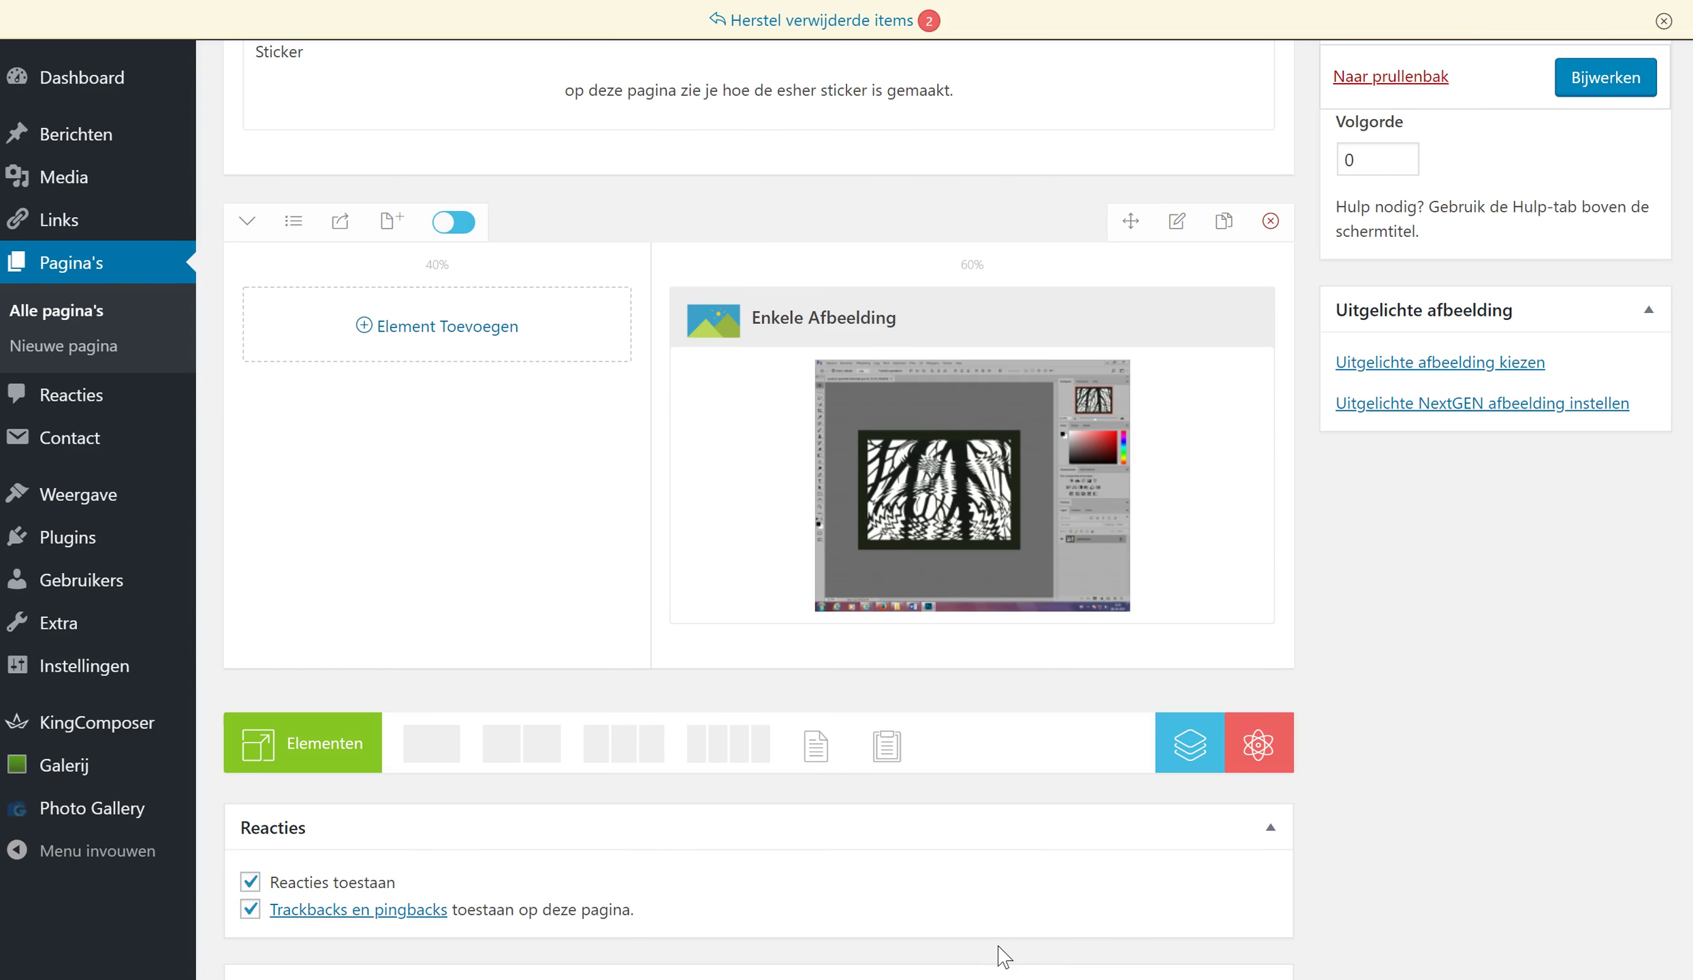
- Insert a Tekstblok in the 40% column reading "het ontwerp van escher in illustrator" and save it
left_click(442, 328)
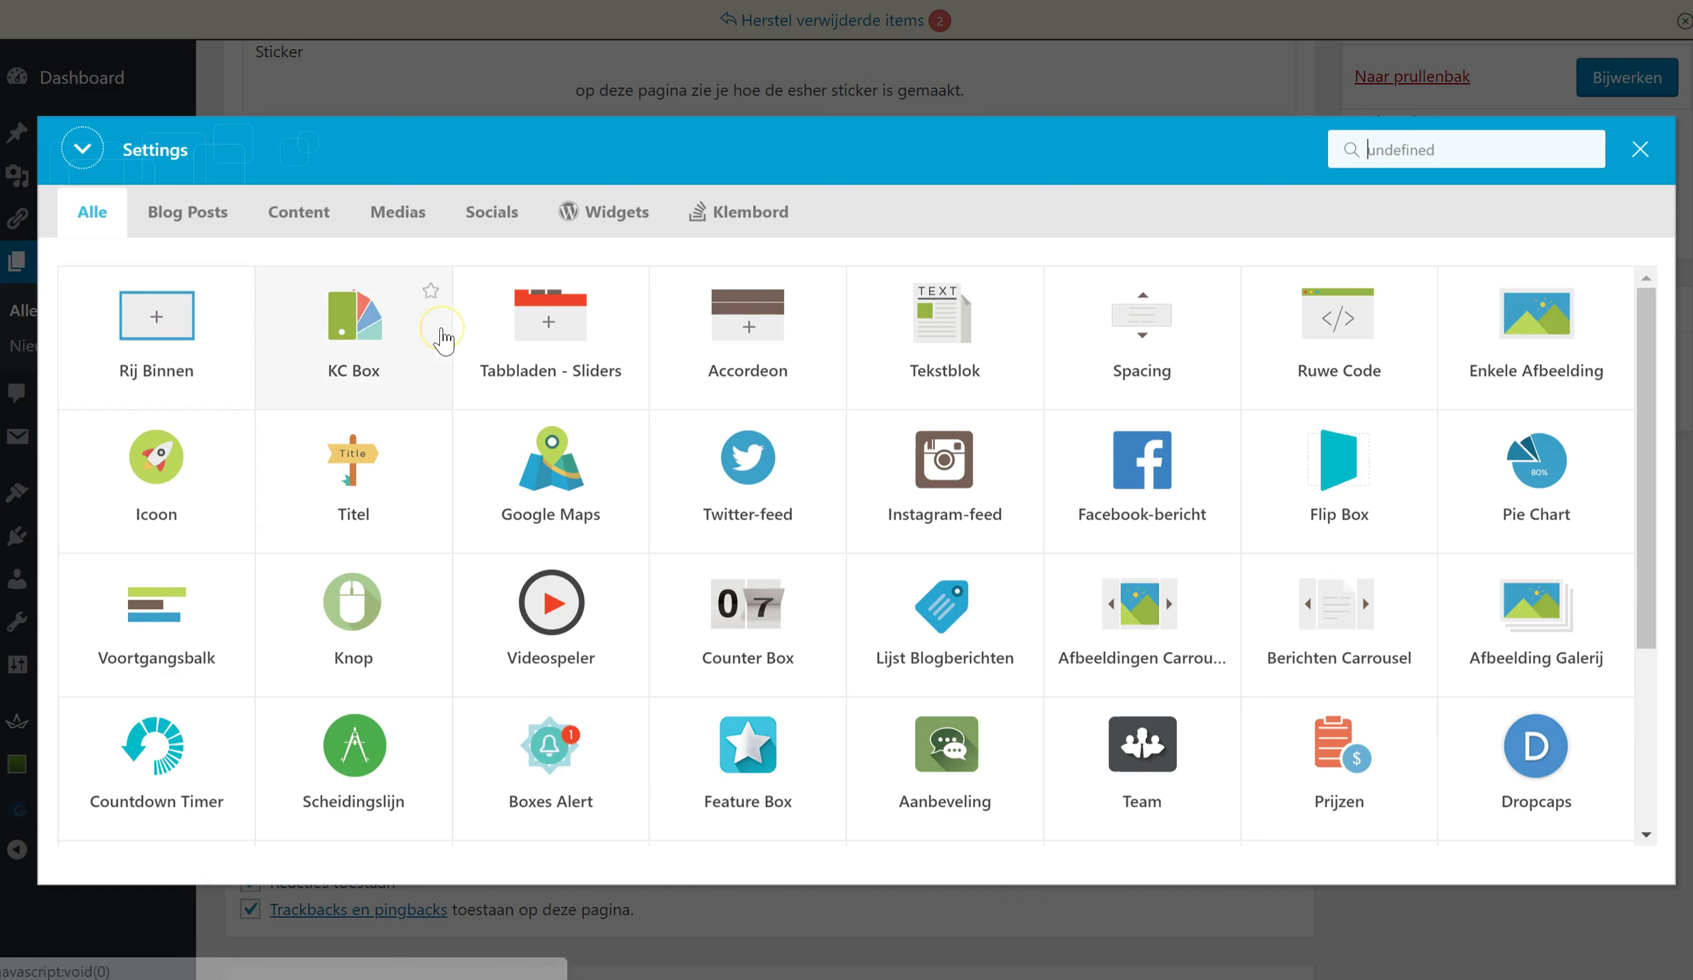
left_click(961, 357)
key("BackSpace")
key("BackSpace")
key("BackSpace")
key("BackSpace")
key("BackSpace")
key("BackSpace")
key("BackSpace")
key("BackSpace")
key("BackSpace")
key("BackSpace")
key("BackSpace")
type("het ")
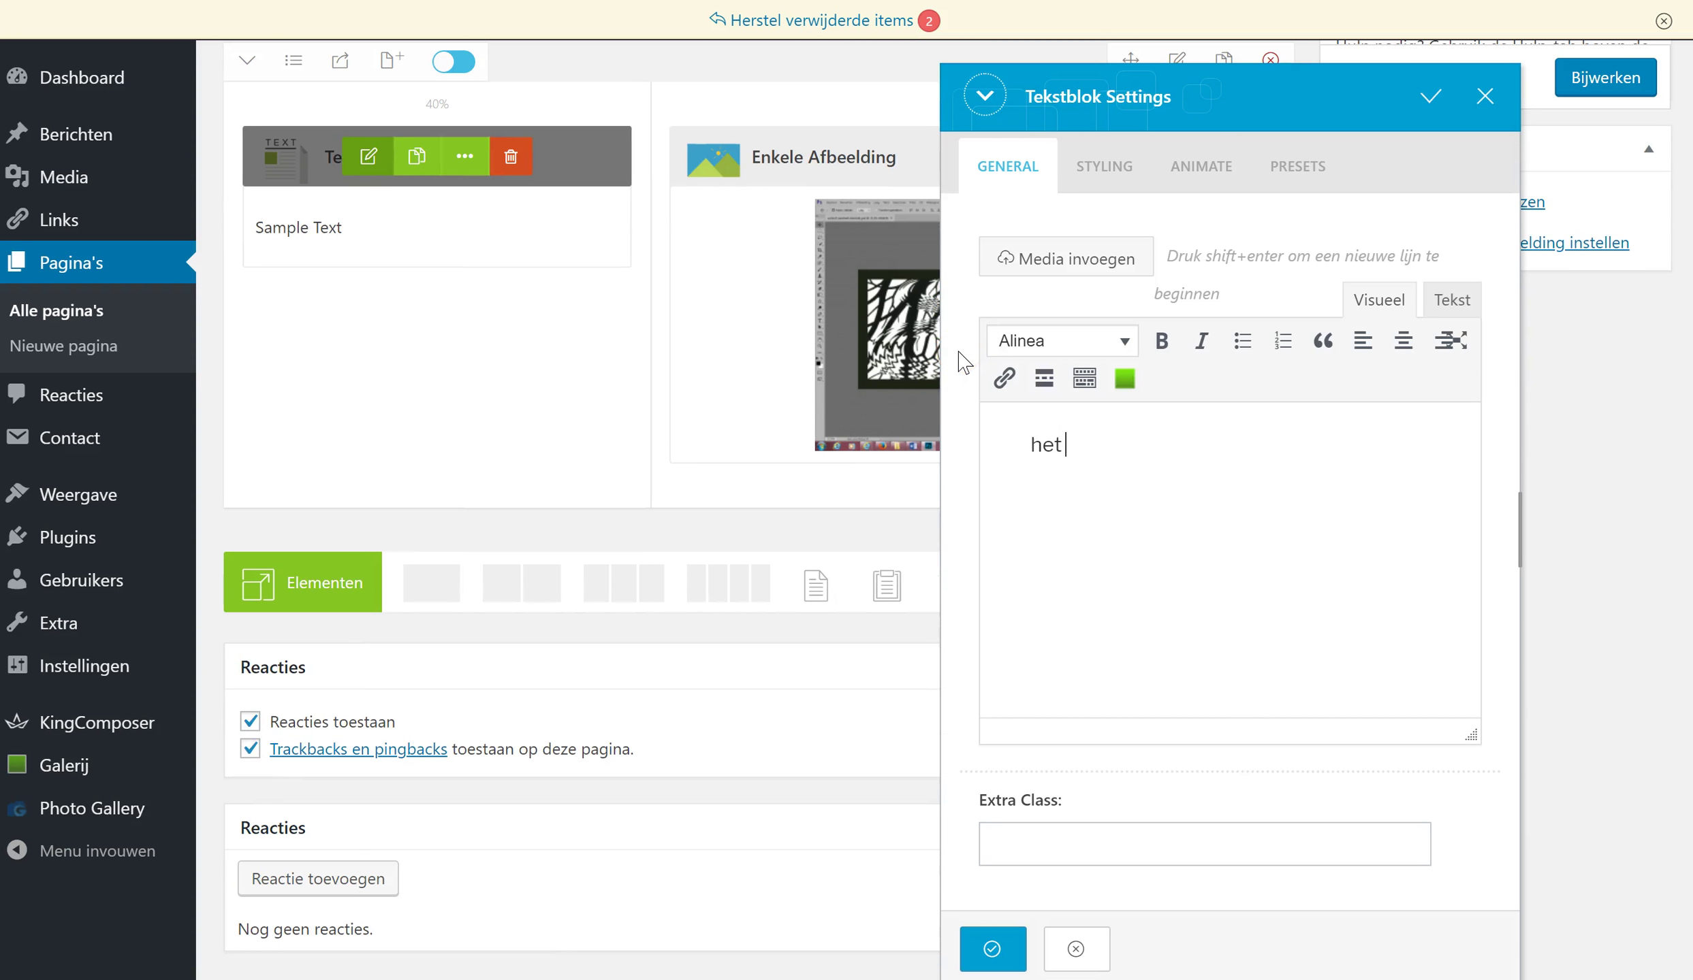
type("ontwerp van escher in ill")
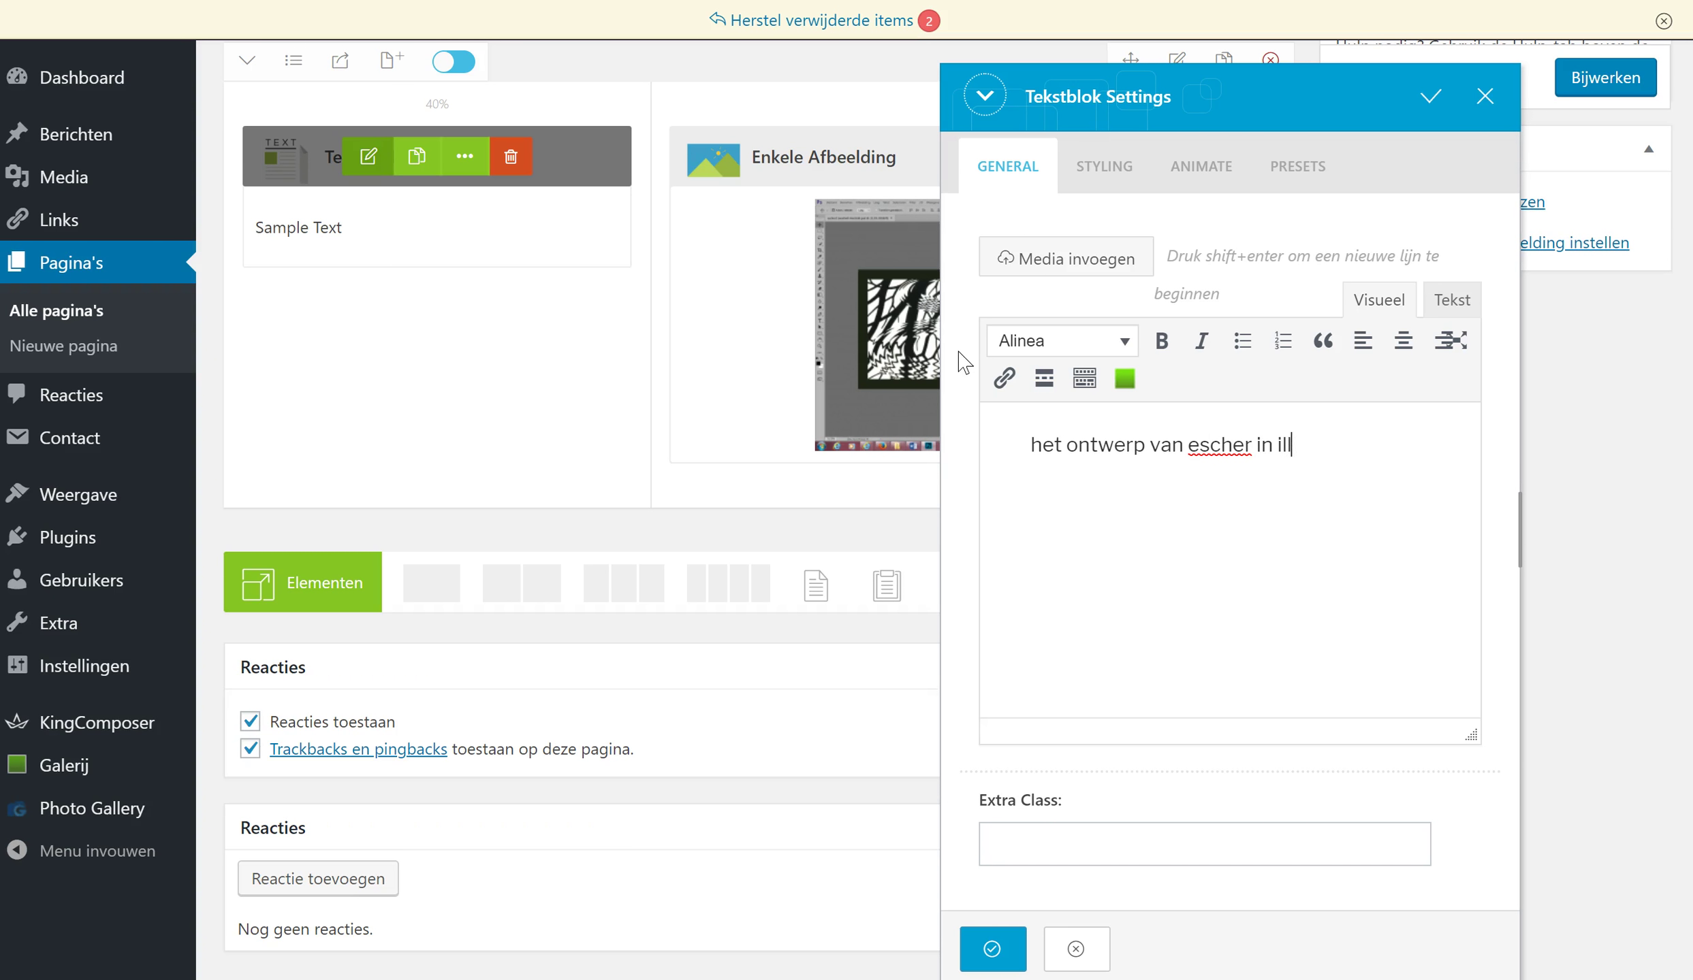
type("ustrator")
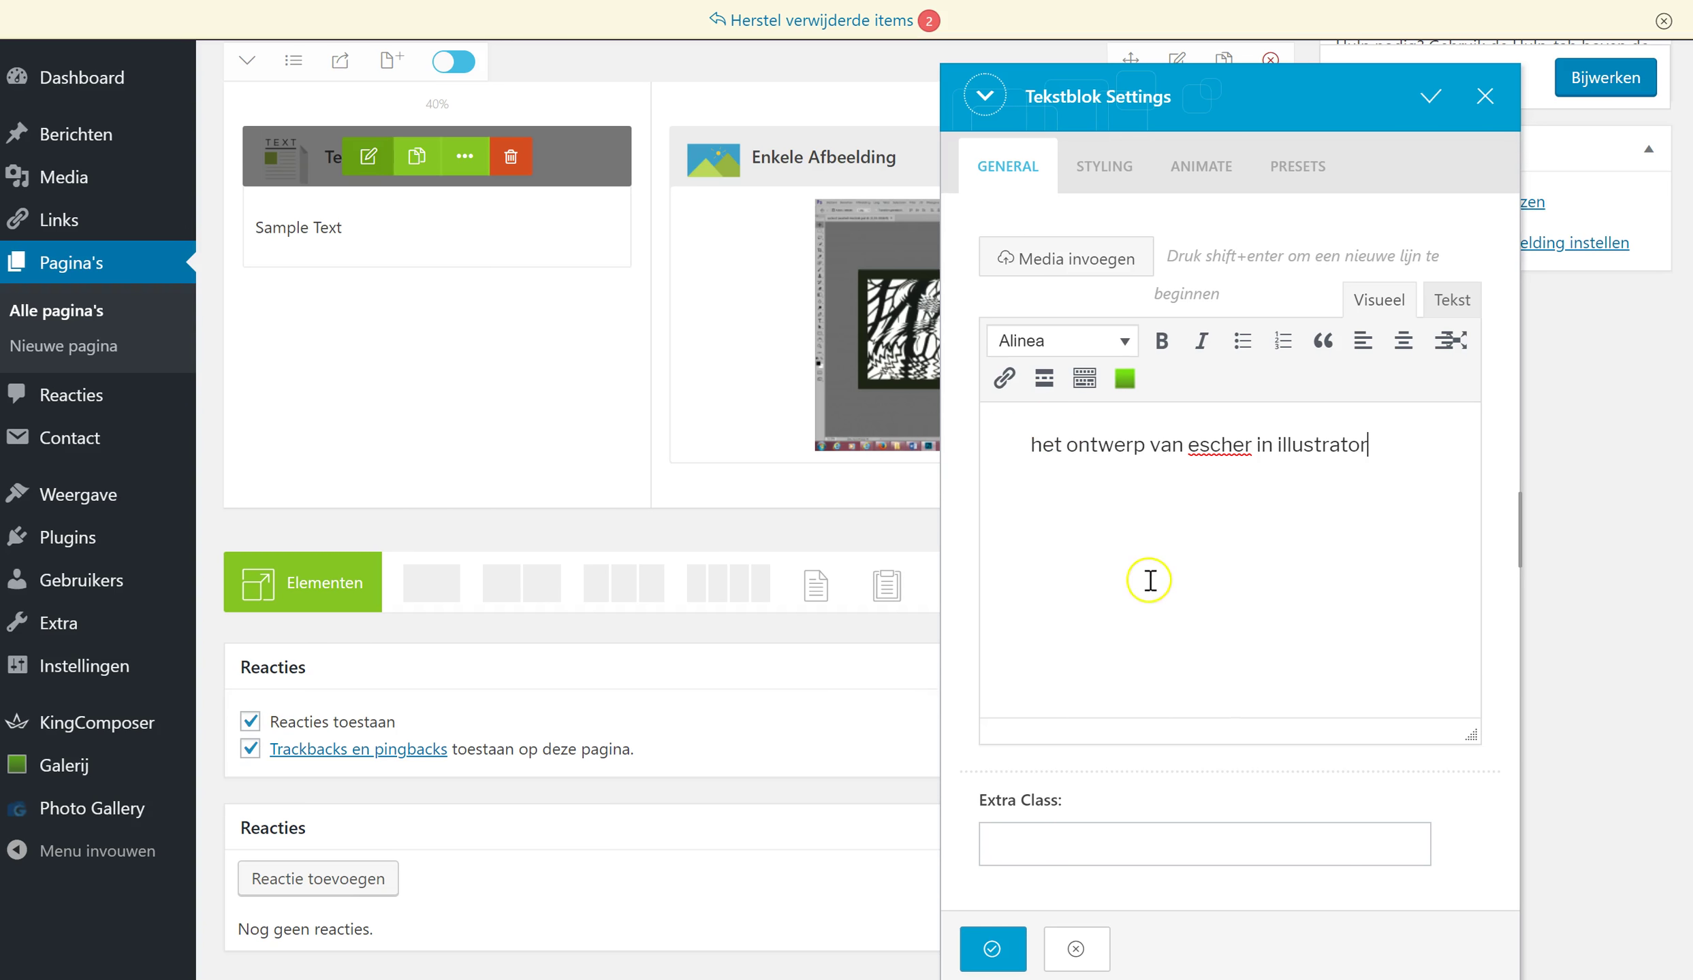
left_click(1007, 949)
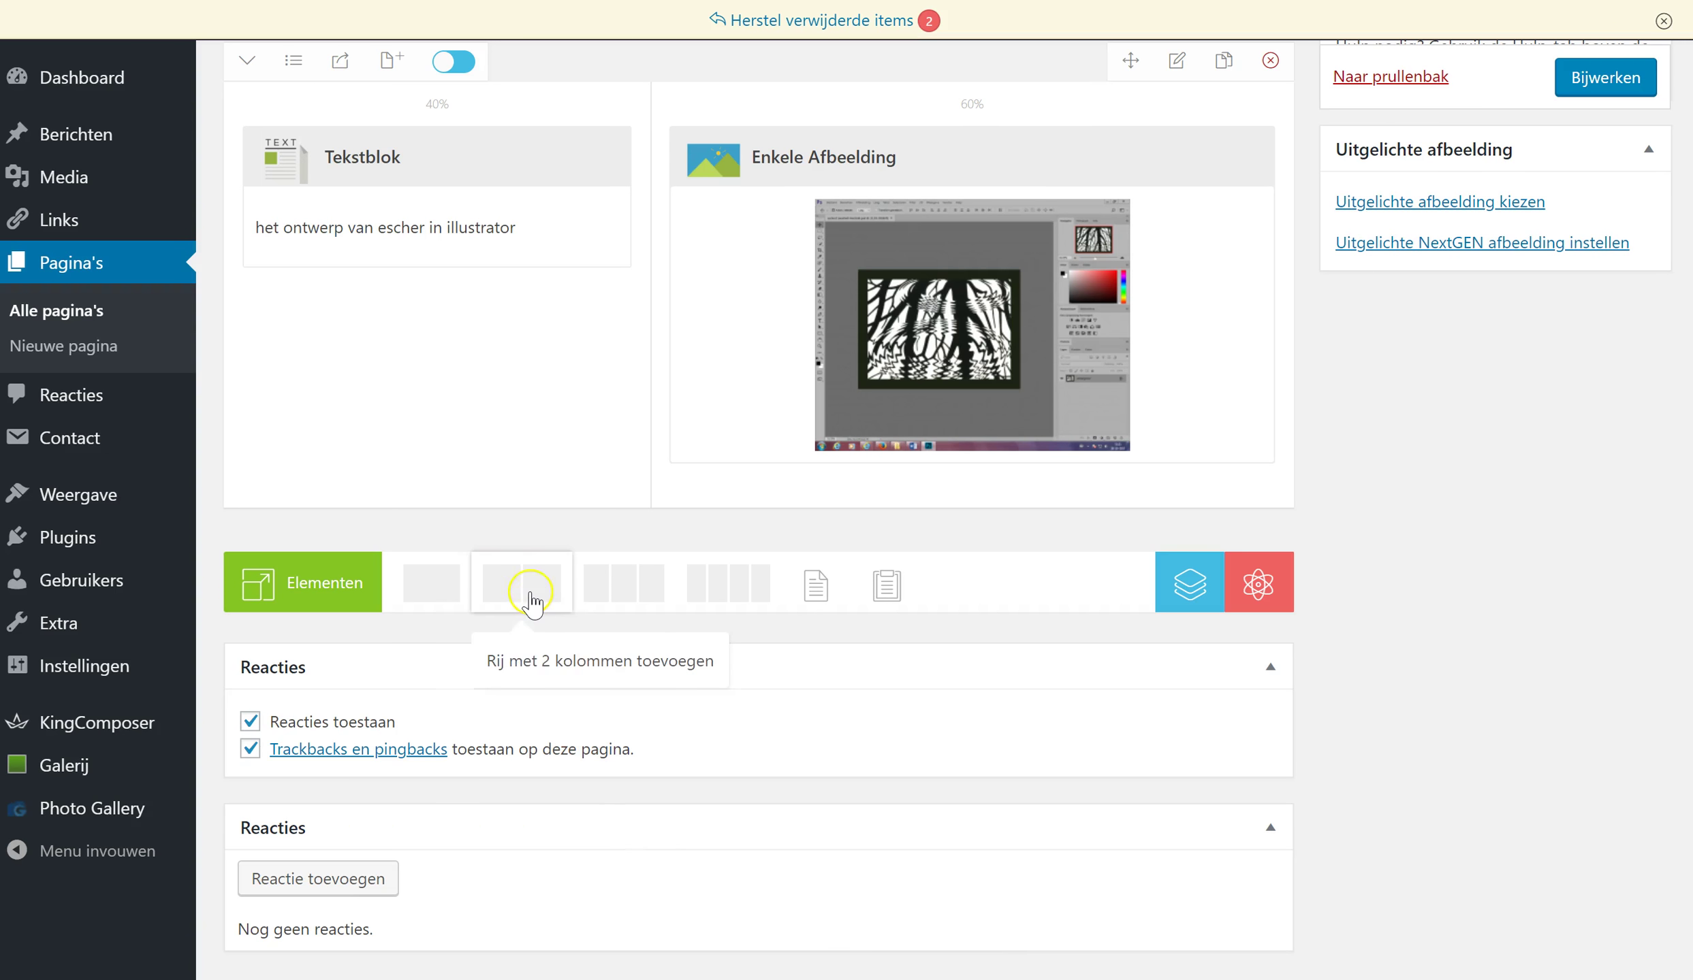
- Add another two-column row below the image row and widen its first column to 65%
left_click(531, 599)
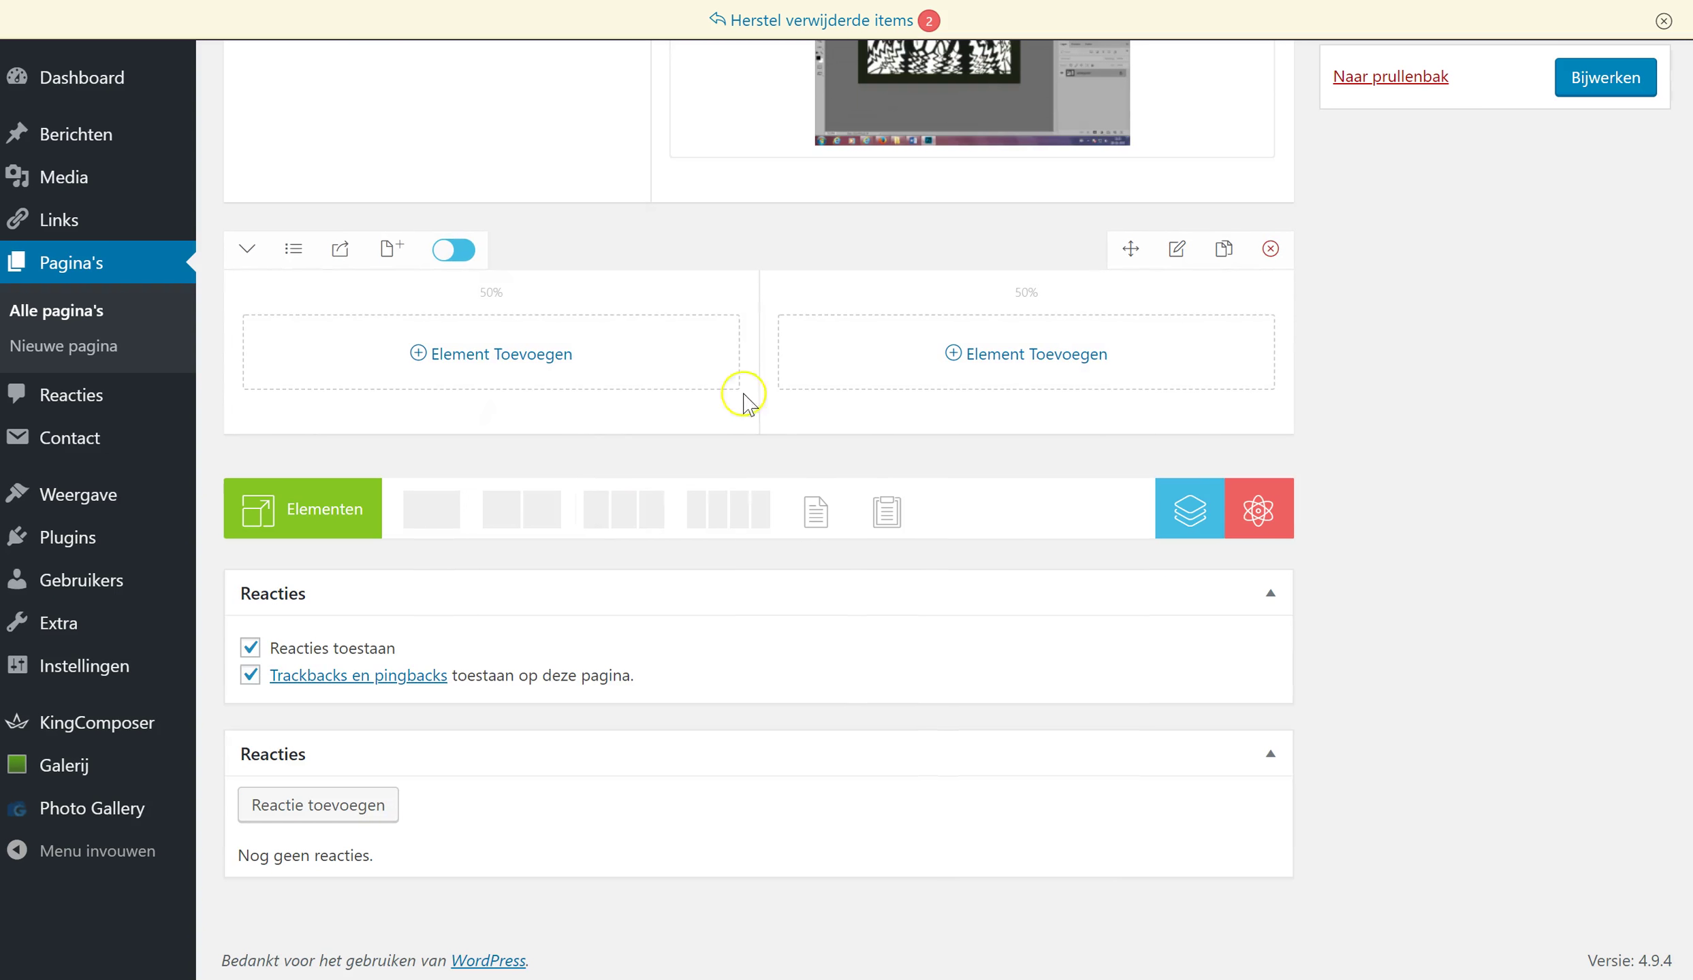
left_click_drag(756, 329, 919, 310)
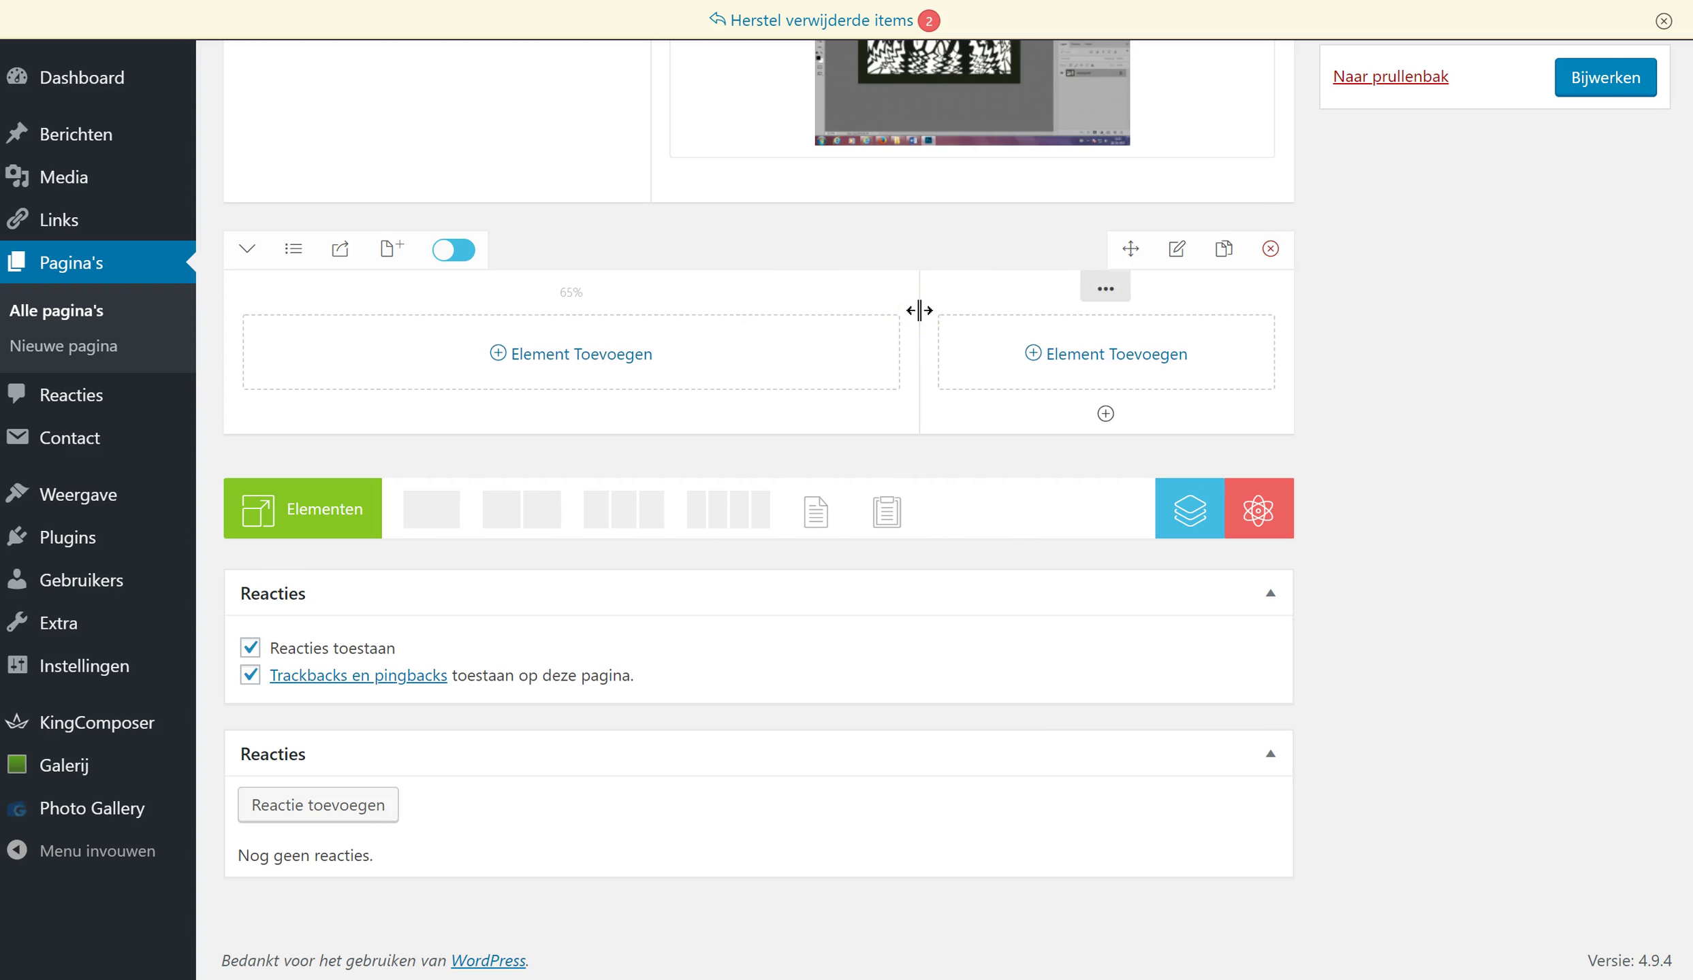
- Insert an Enkele Afbeelding in the 65% column with the media library photo of the man cutting the sticker, and save it
left_click(617, 356)
left_click(1559, 343)
left_click(1124, 455)
left_click(1015, 599)
left_click(1592, 916)
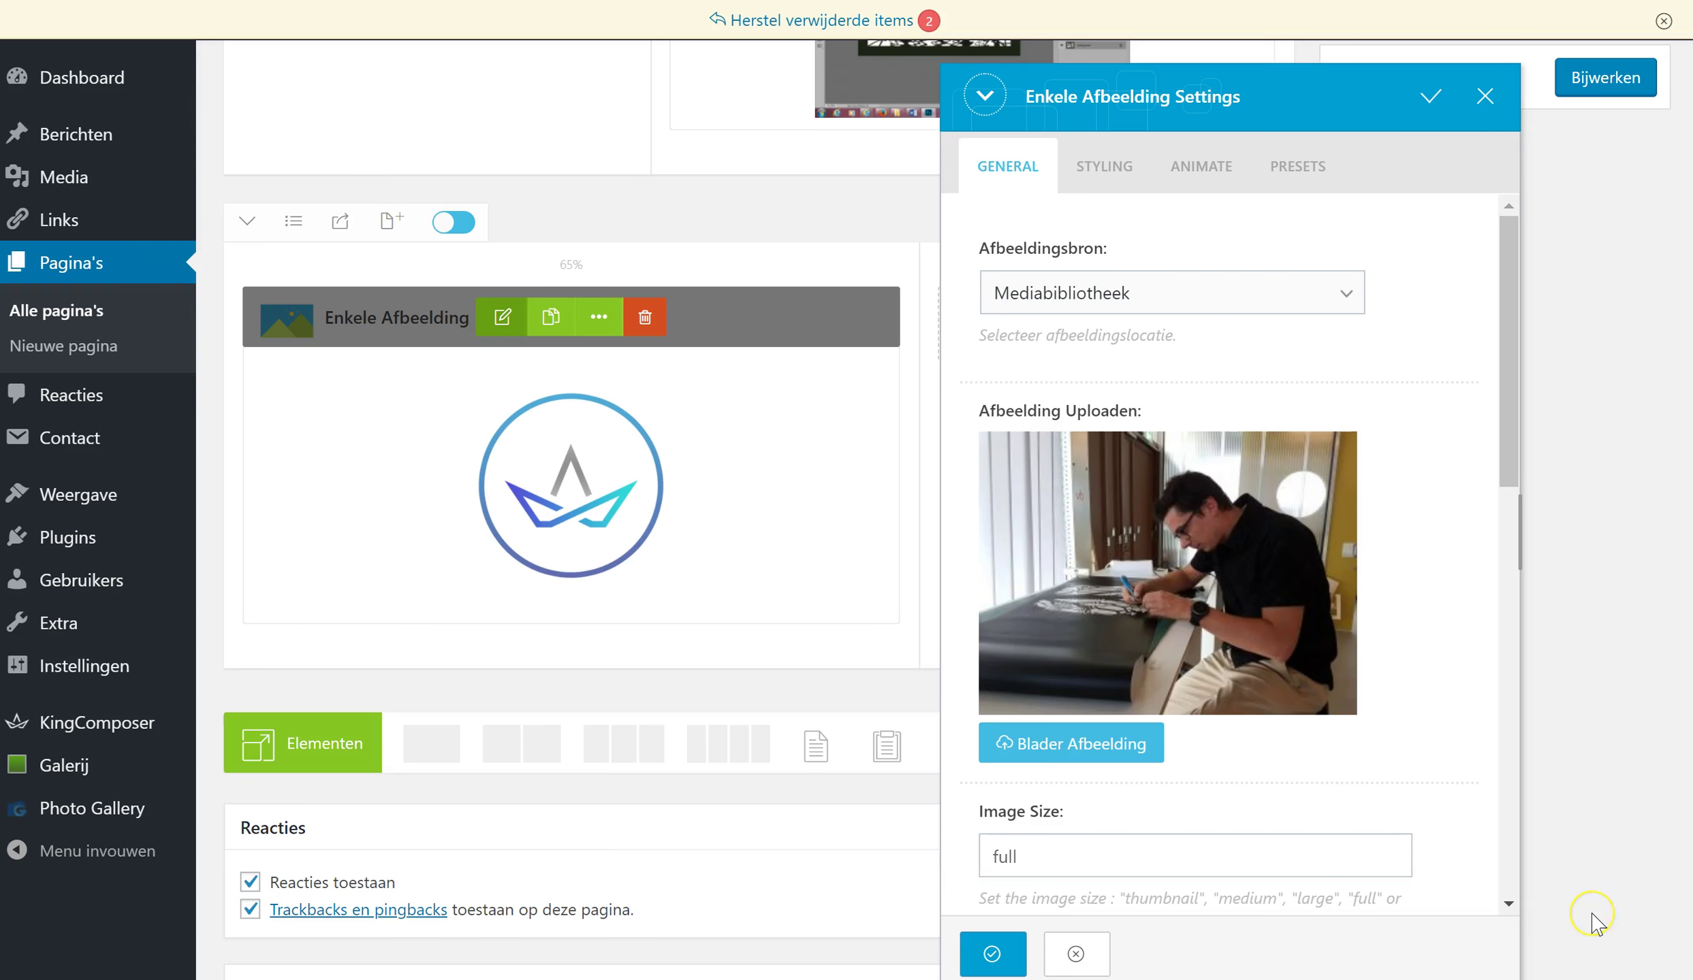
left_click(991, 955)
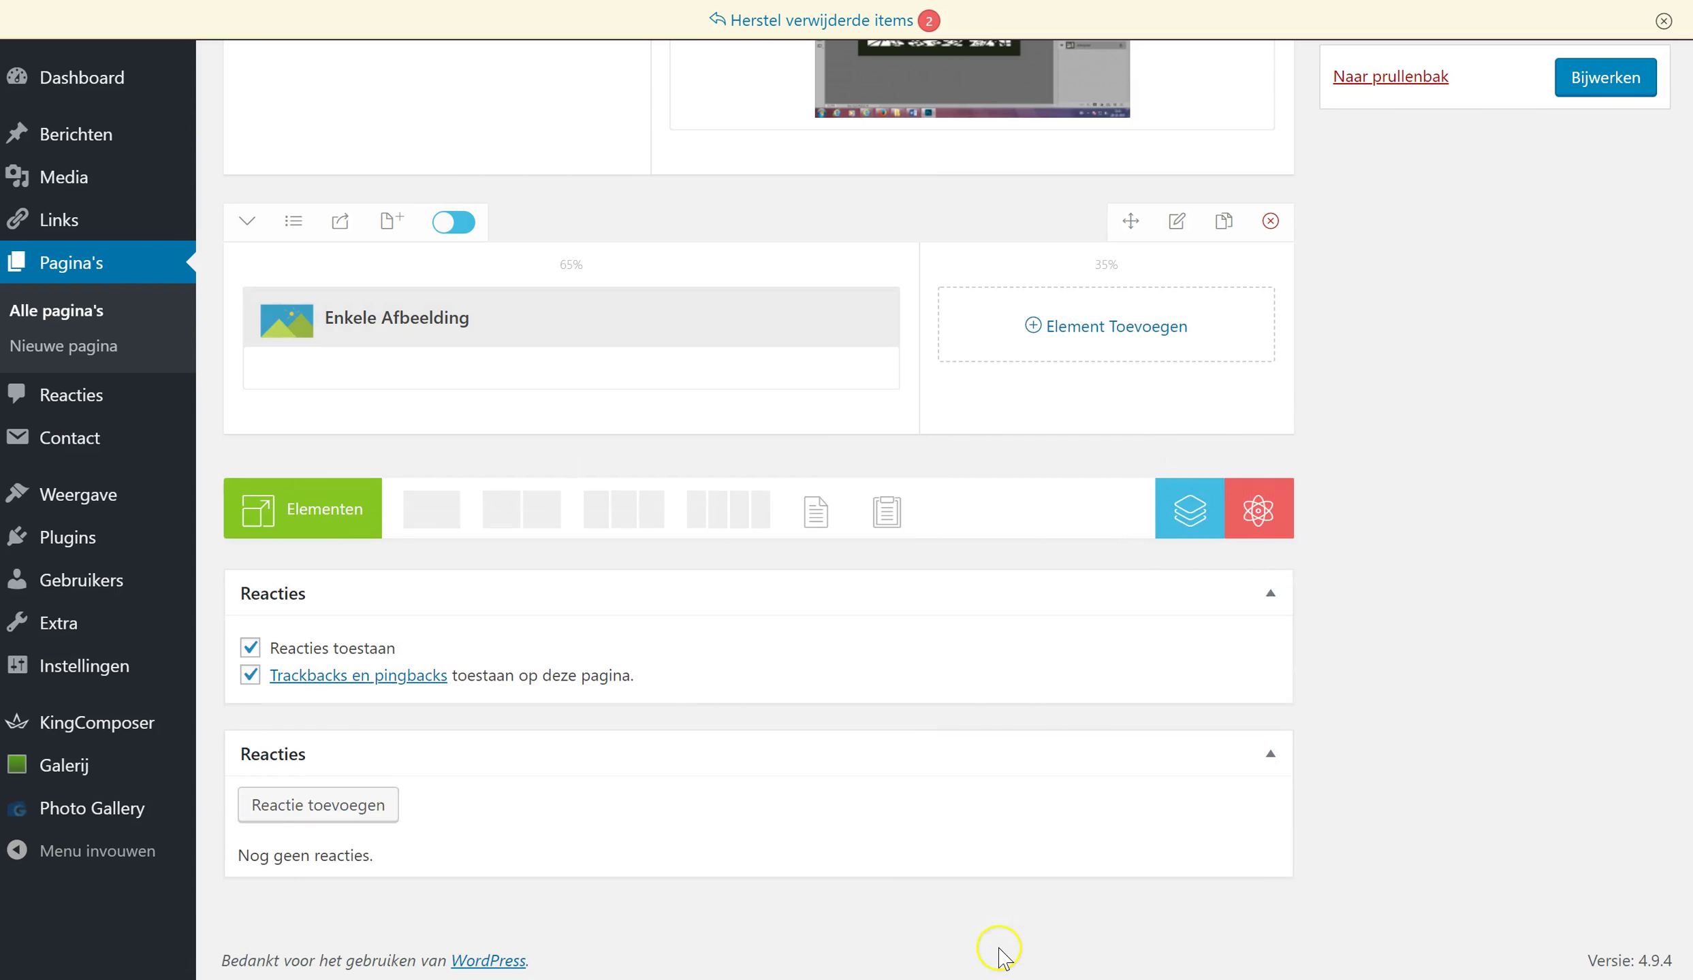
- Insert a Tekstblok in the 35% column reading "het uitsnijden is een echt priegelwerkje" and save it
left_click(1093, 334)
left_click(943, 328)
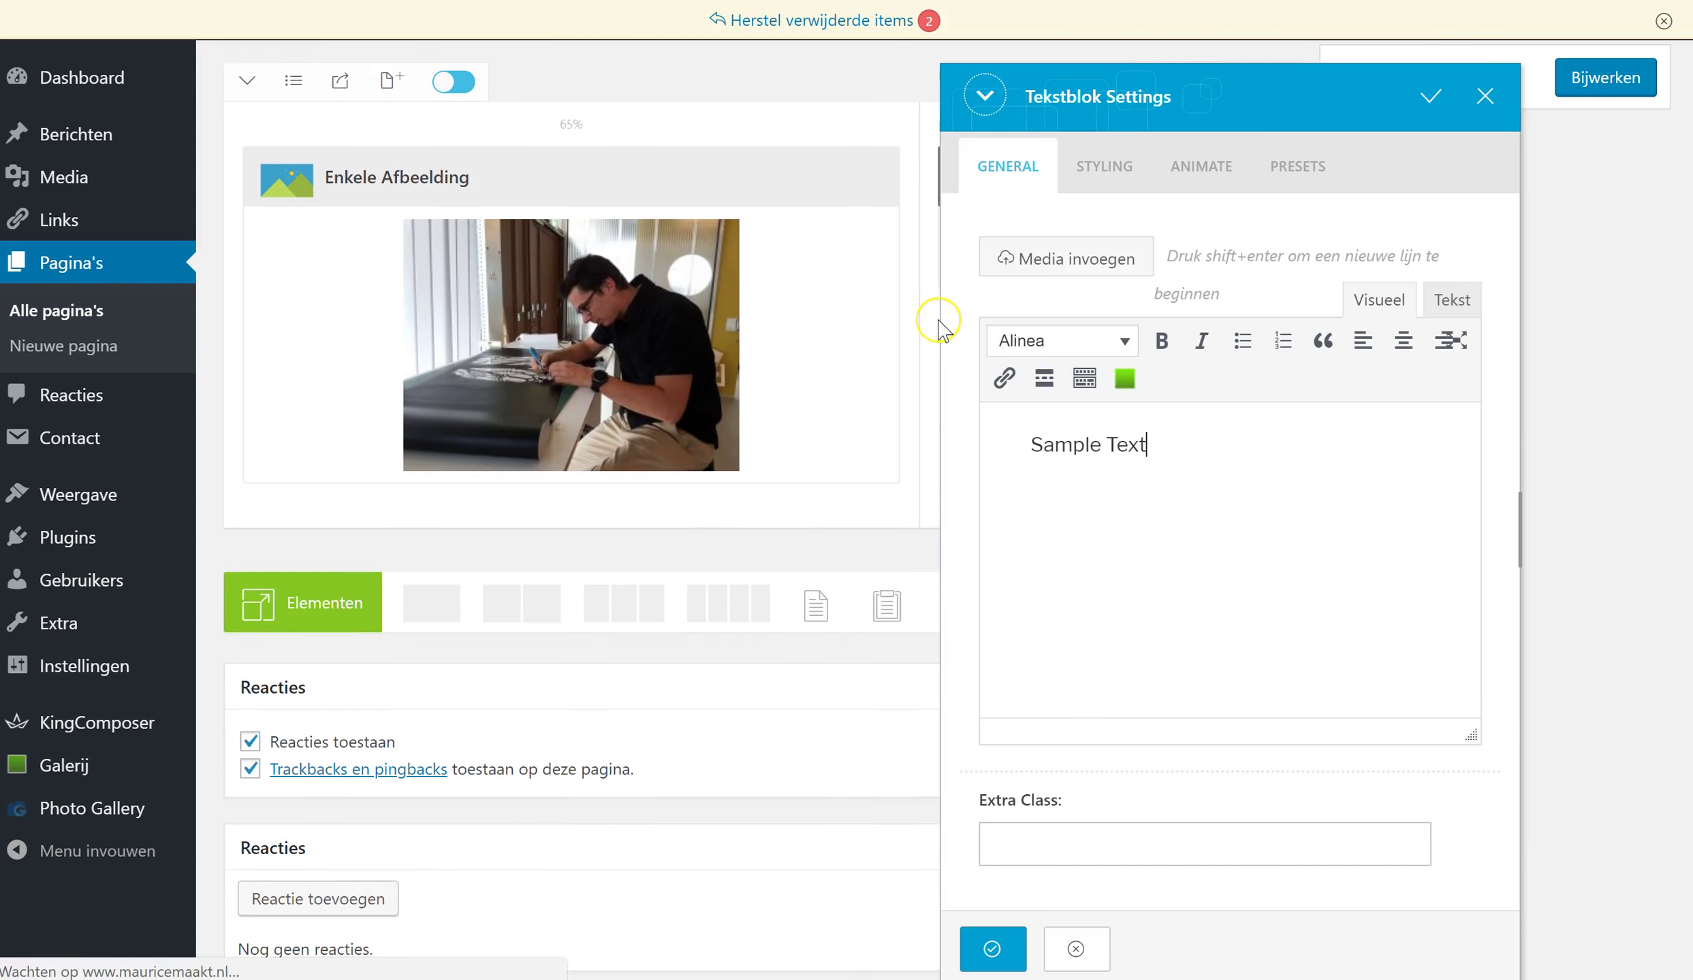
key("BackSpace")
key("BackSpace")
key("BackSpace")
key("BackSpace")
key("BackSpace")
key("BackSpace")
key("BackSpace")
type("het uitsnijden is een")
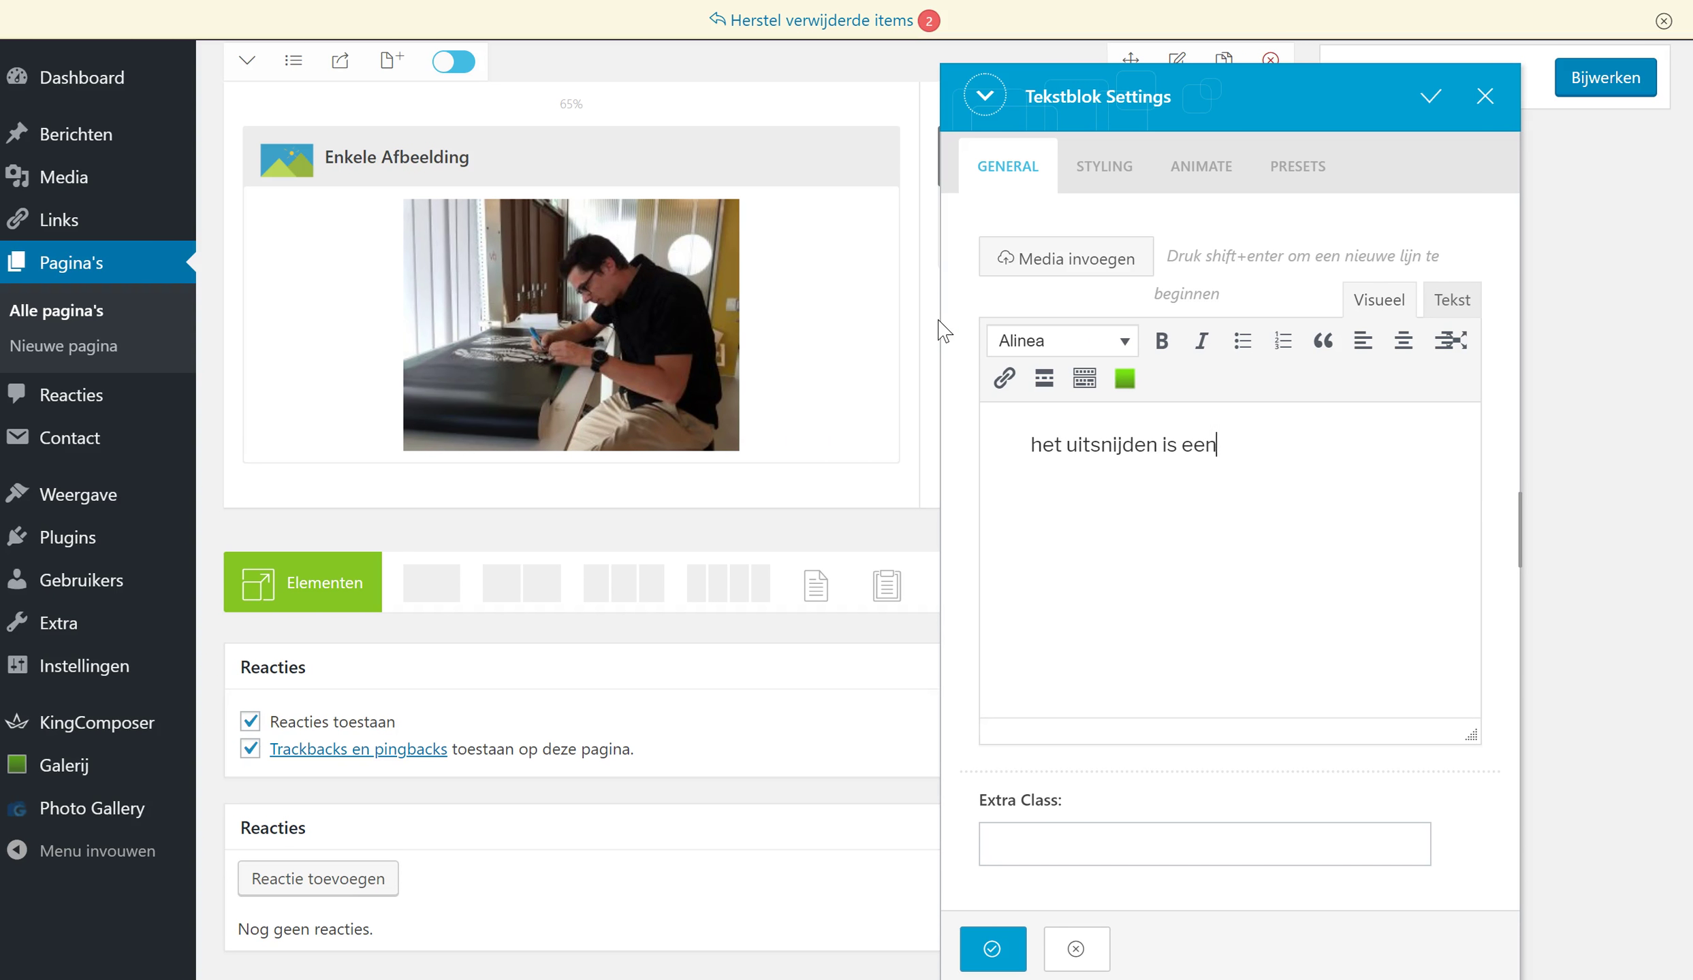
type(" echt priegelwerkje")
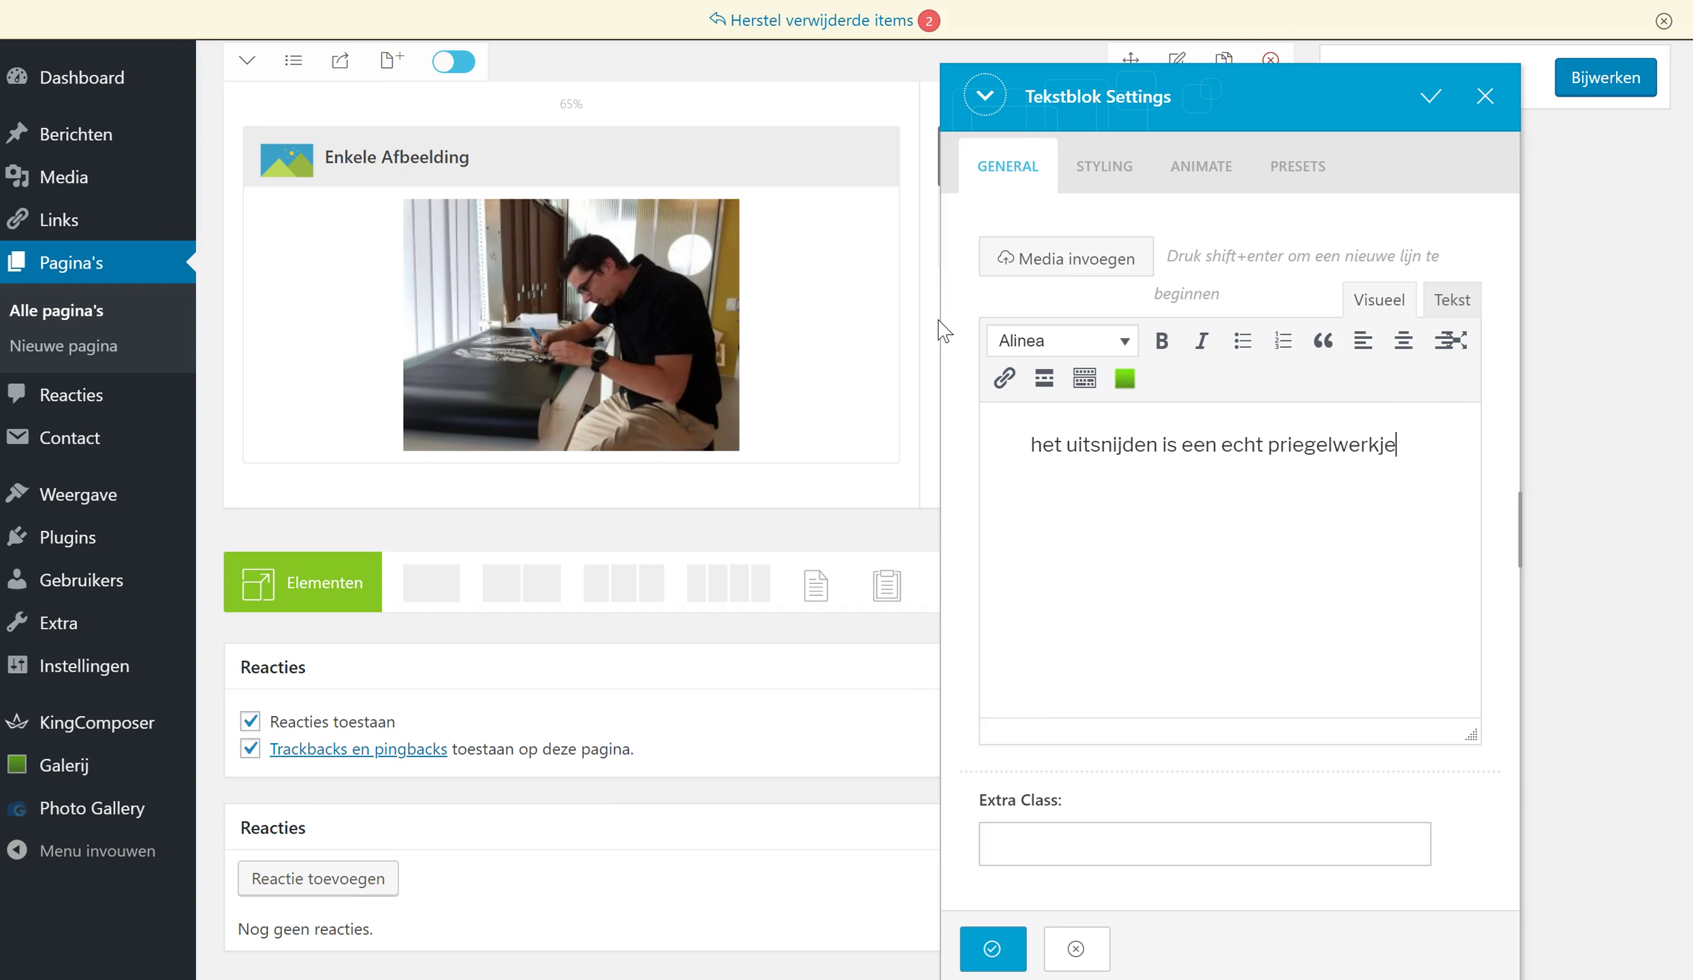
left_click(992, 949)
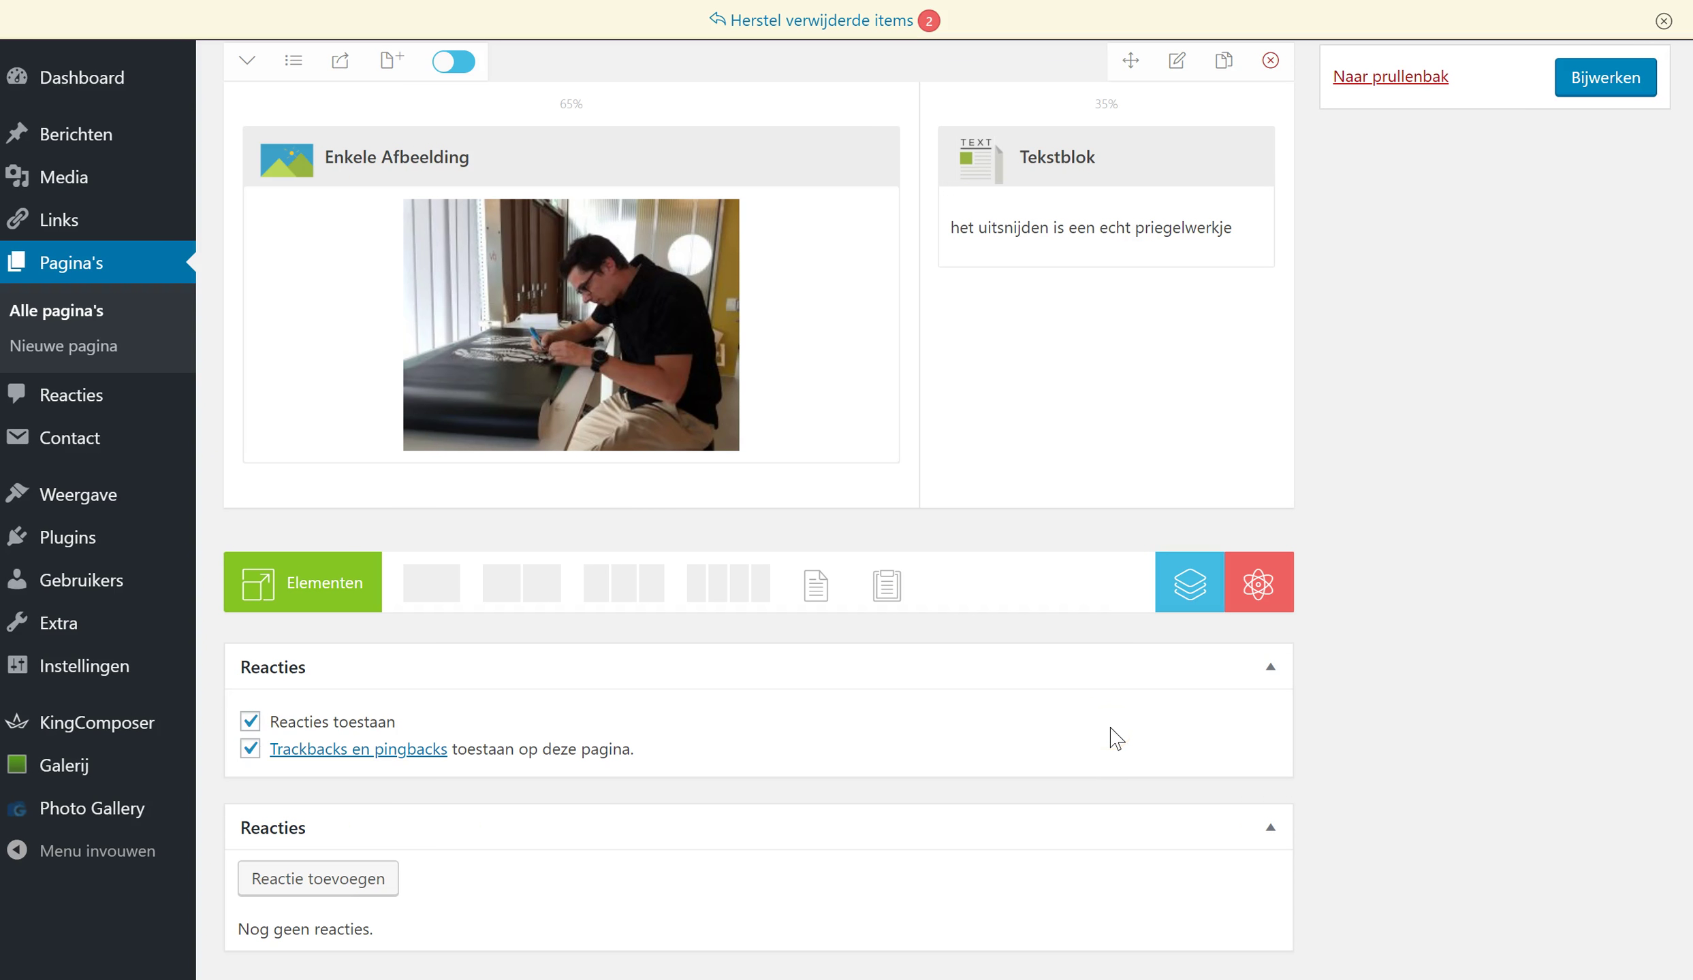
- Add a single-column row below the row with the cutting photo
scroll(1114, 737, "up", 4)
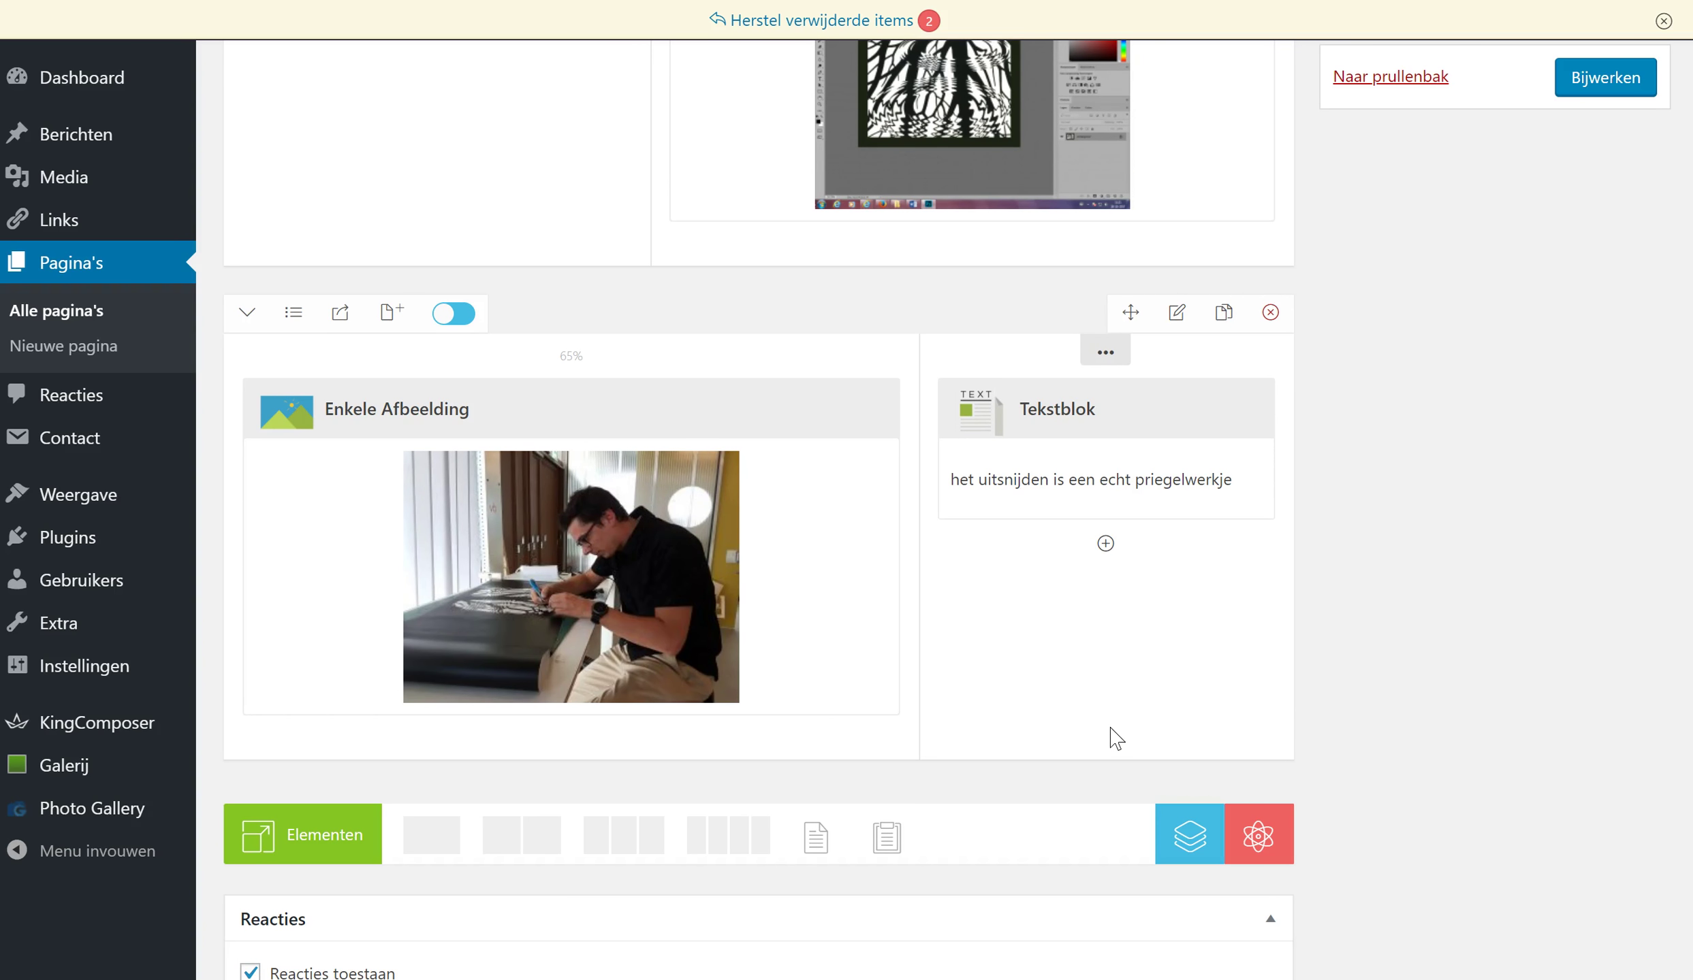
scroll(1115, 739, "up", 3)
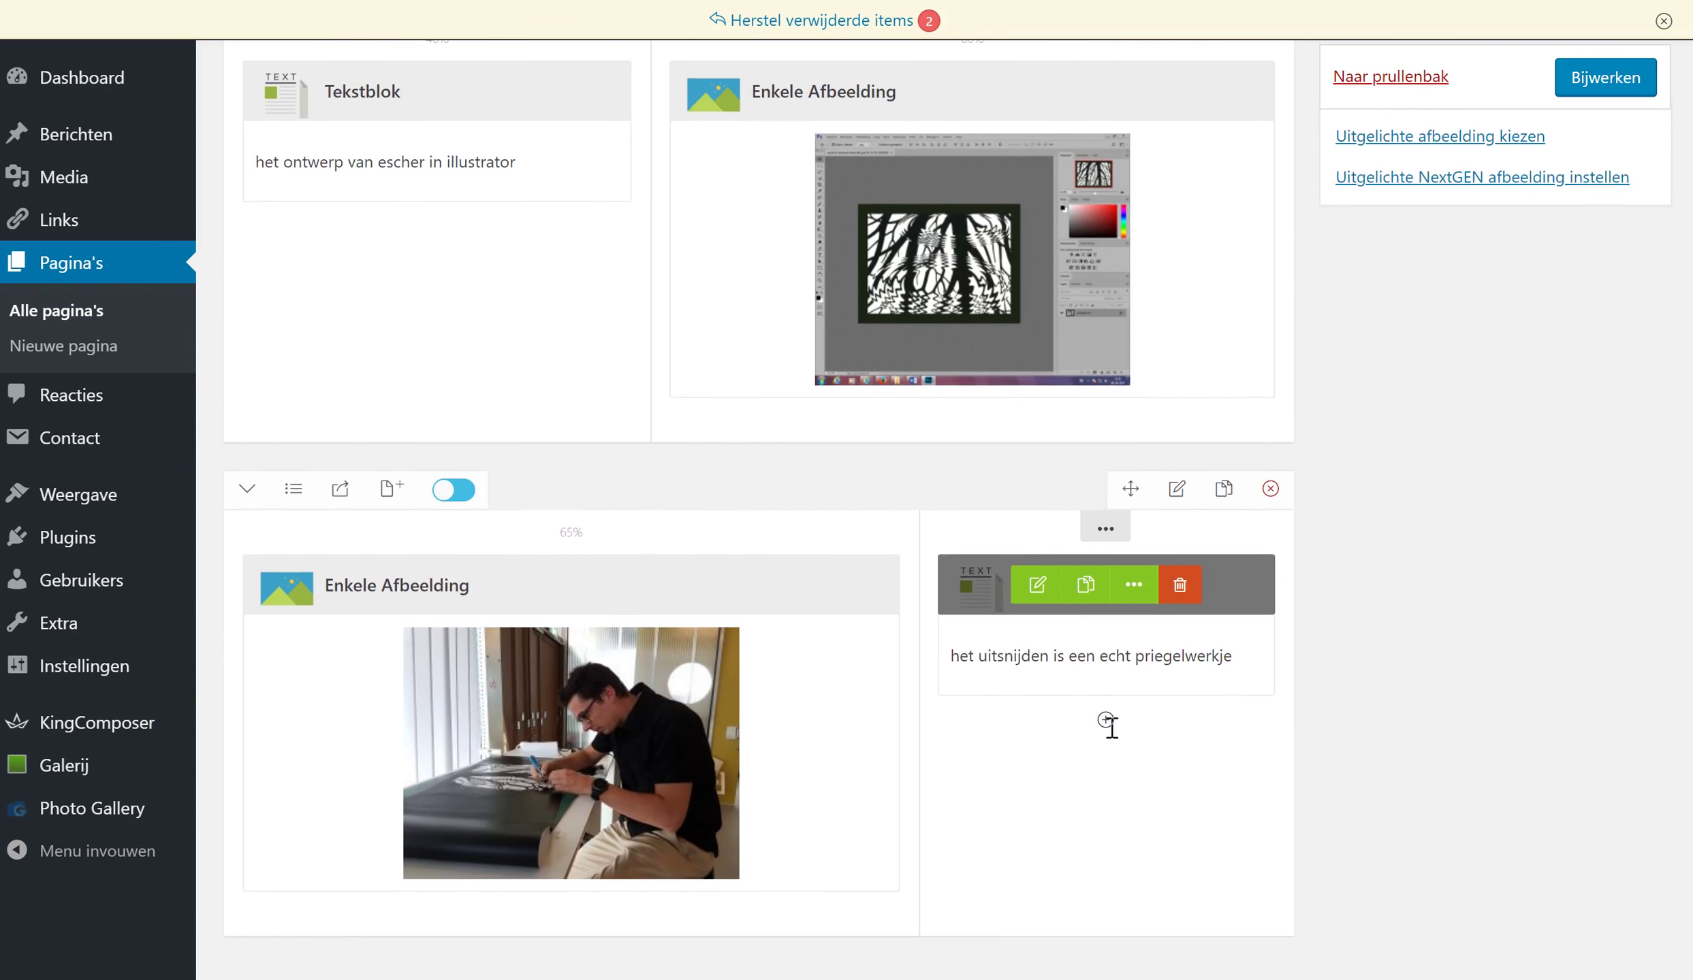
scroll(1111, 728, "down", 2)
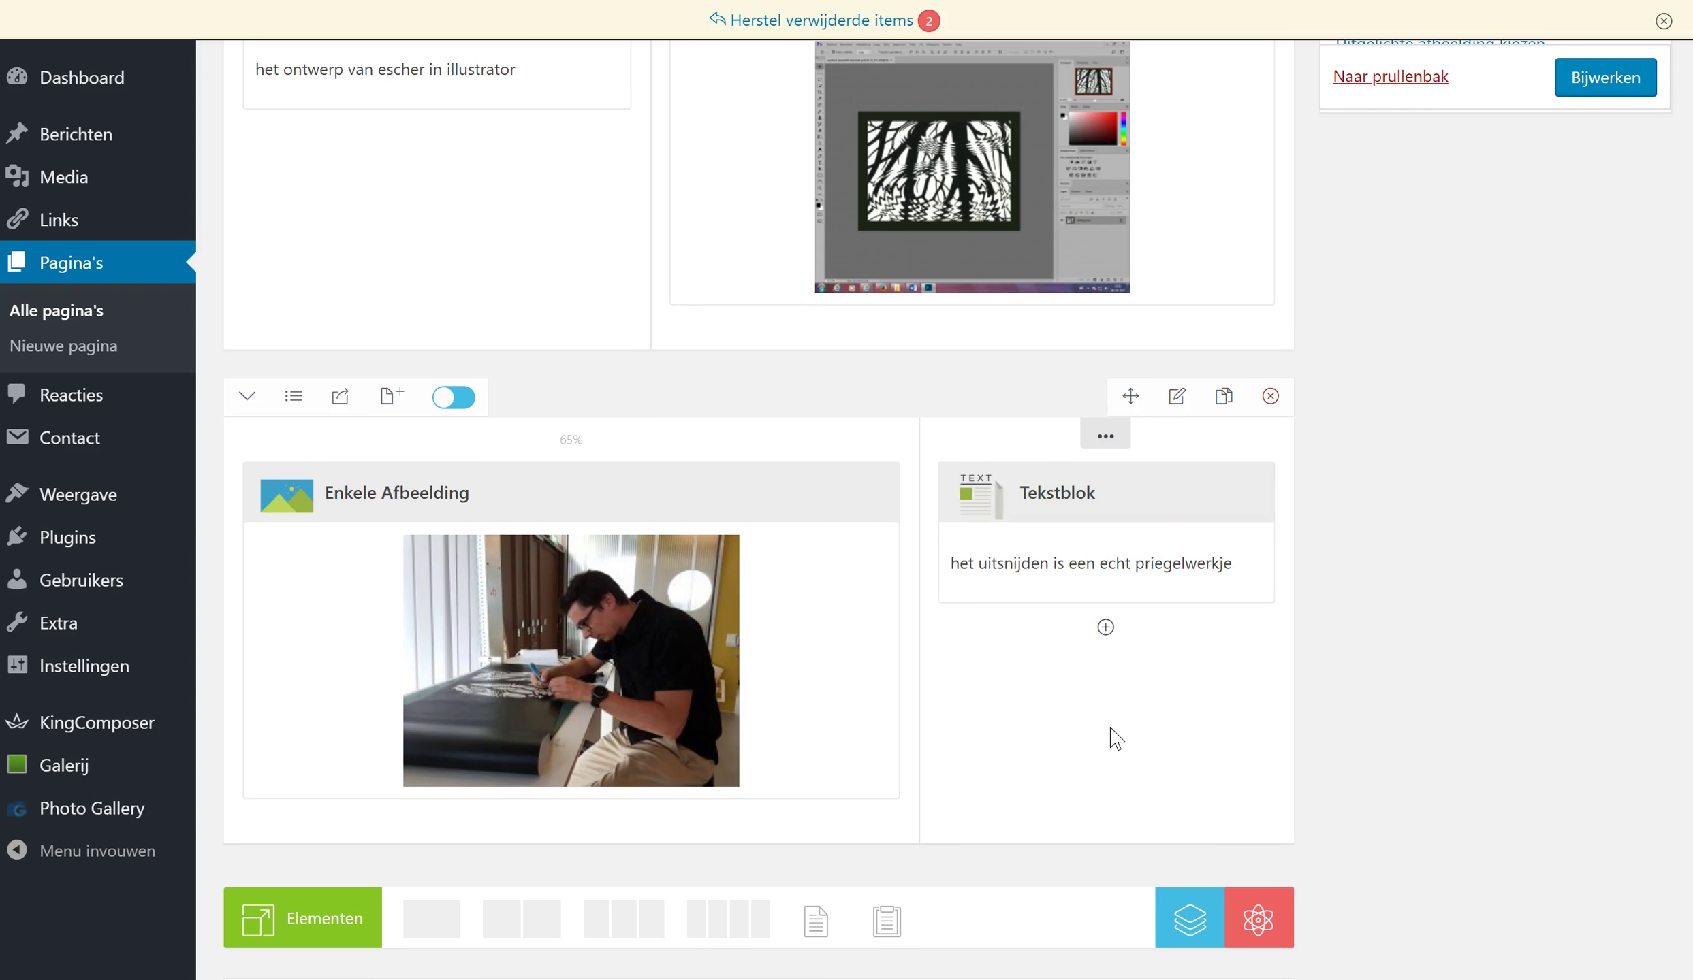
left_click_drag(427, 919, 464, 778)
left_click(425, 925)
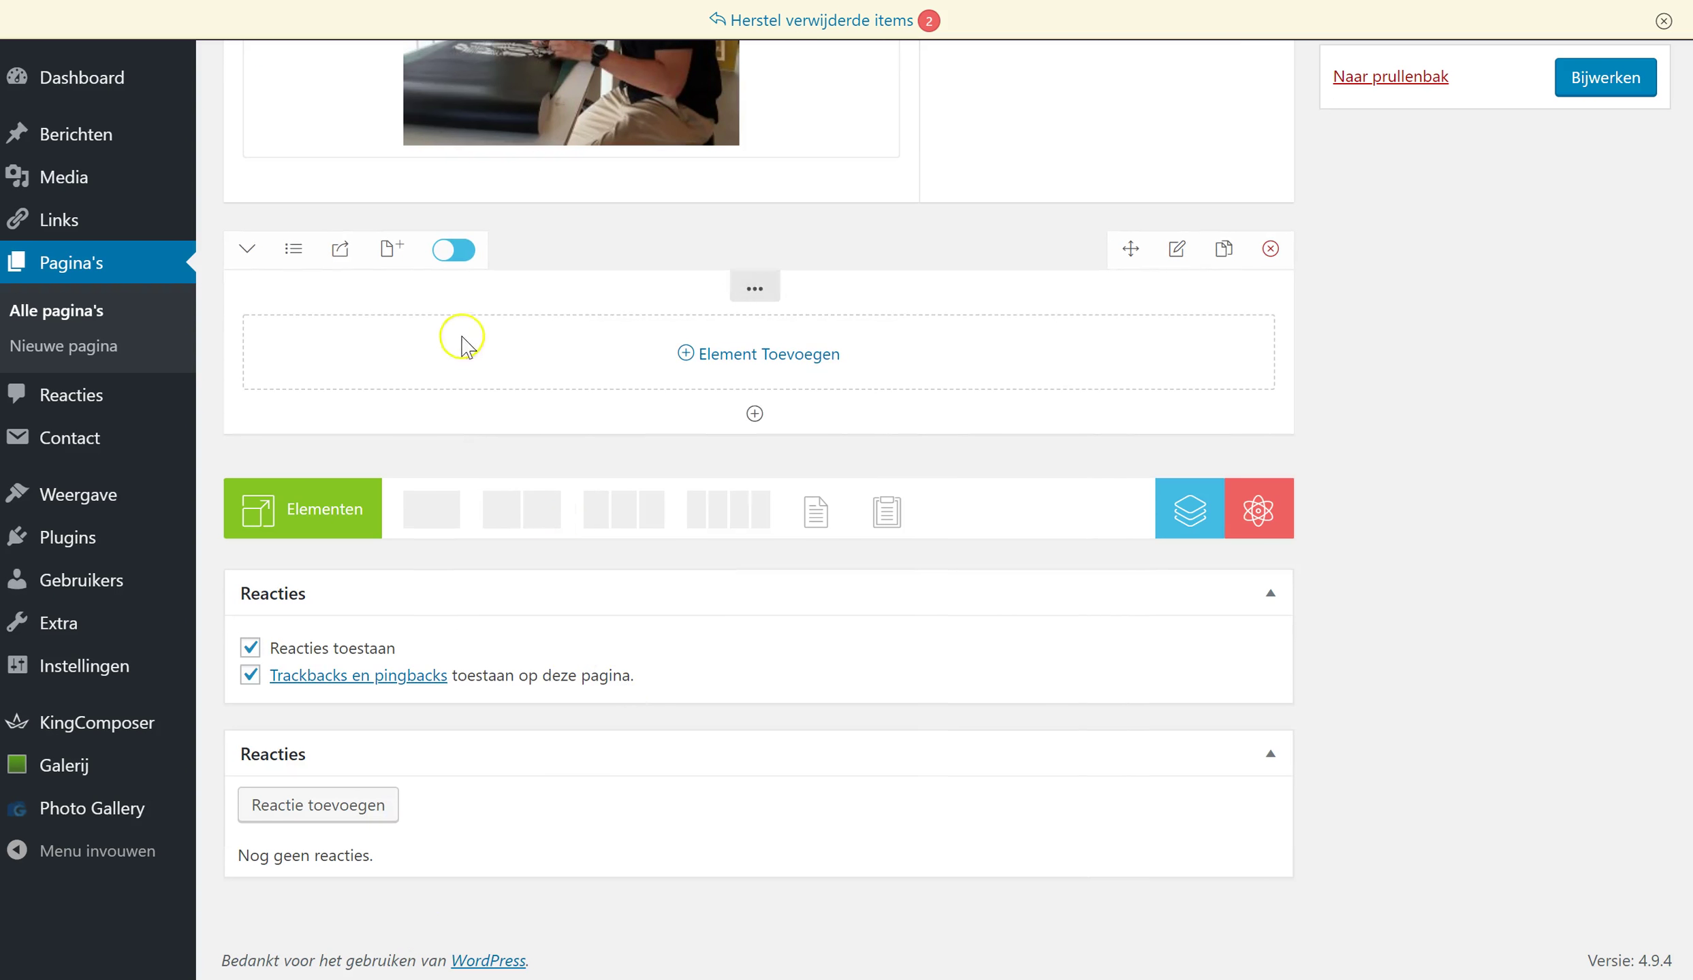
- Move the empty single-column row to position 3, between the two image rows
left_click(1041, 246)
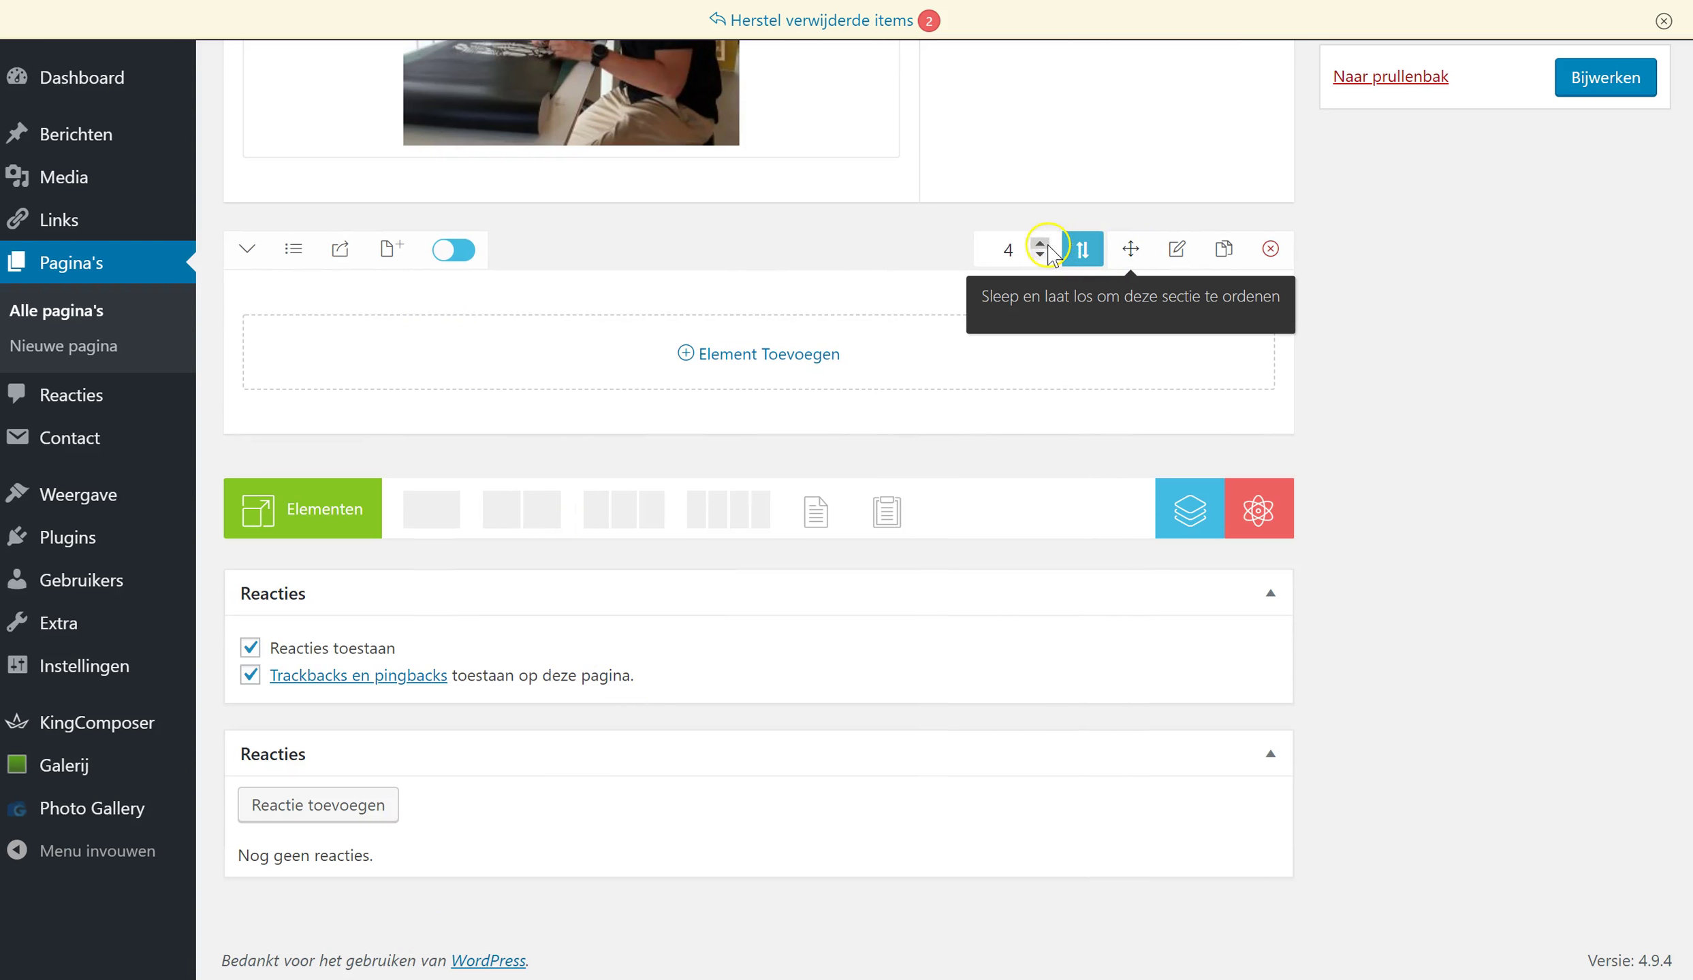
left_click(1041, 246)
left_click(1039, 254)
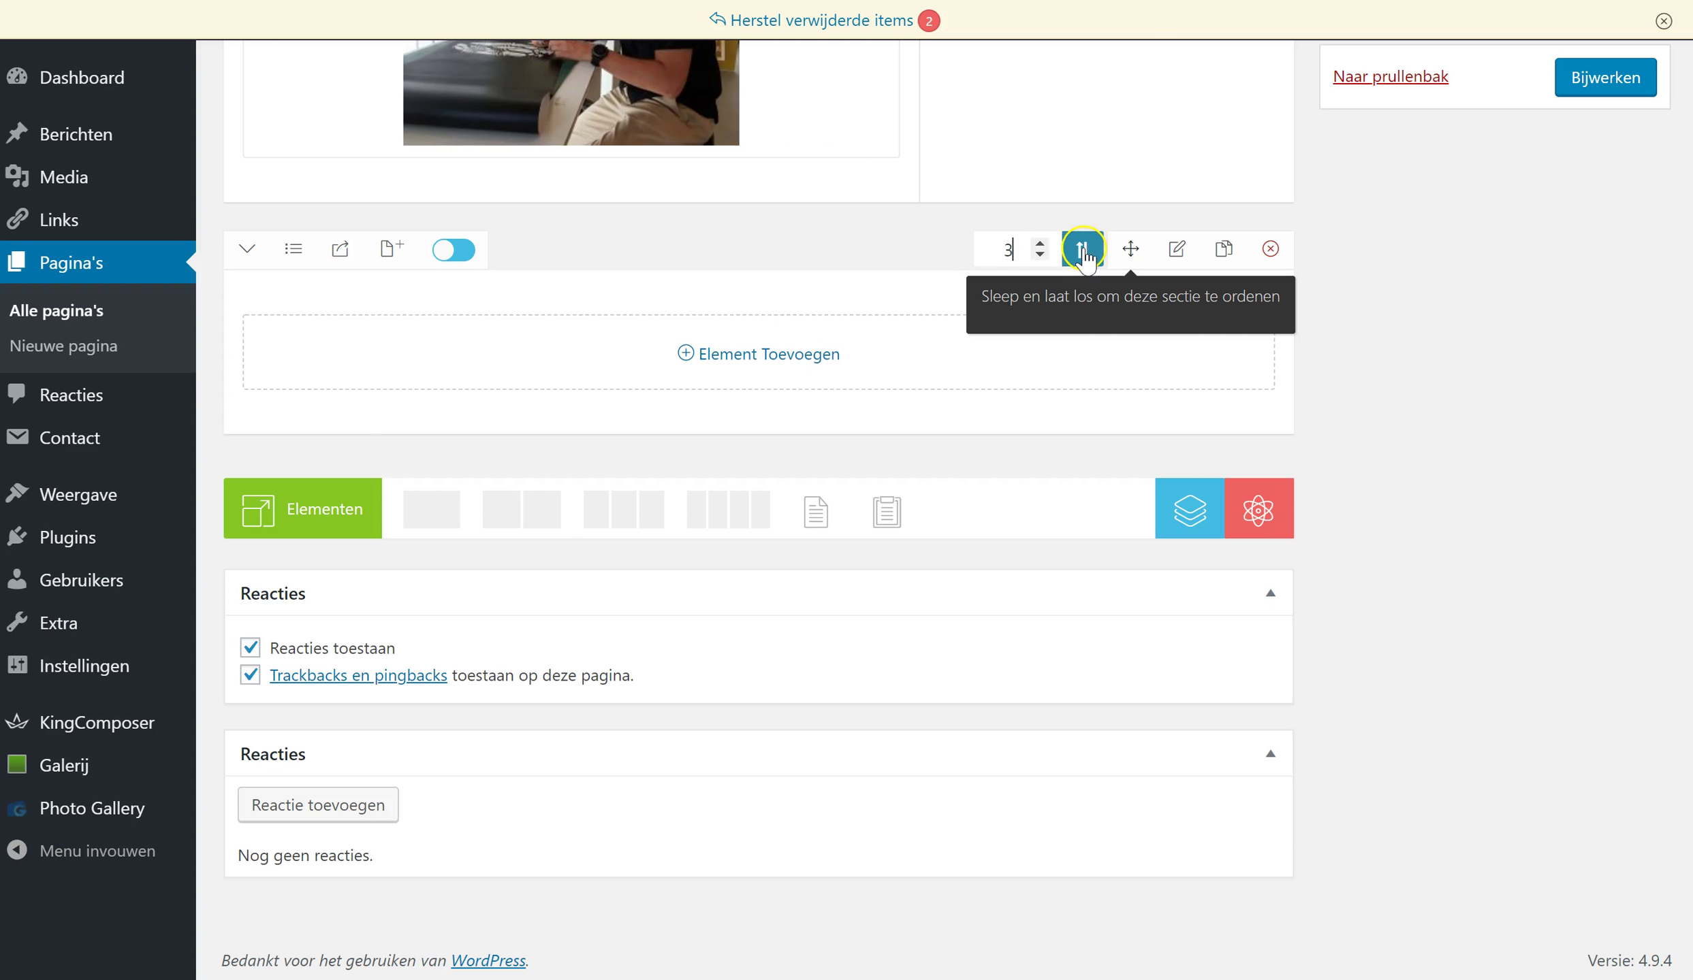
left_click(1083, 249)
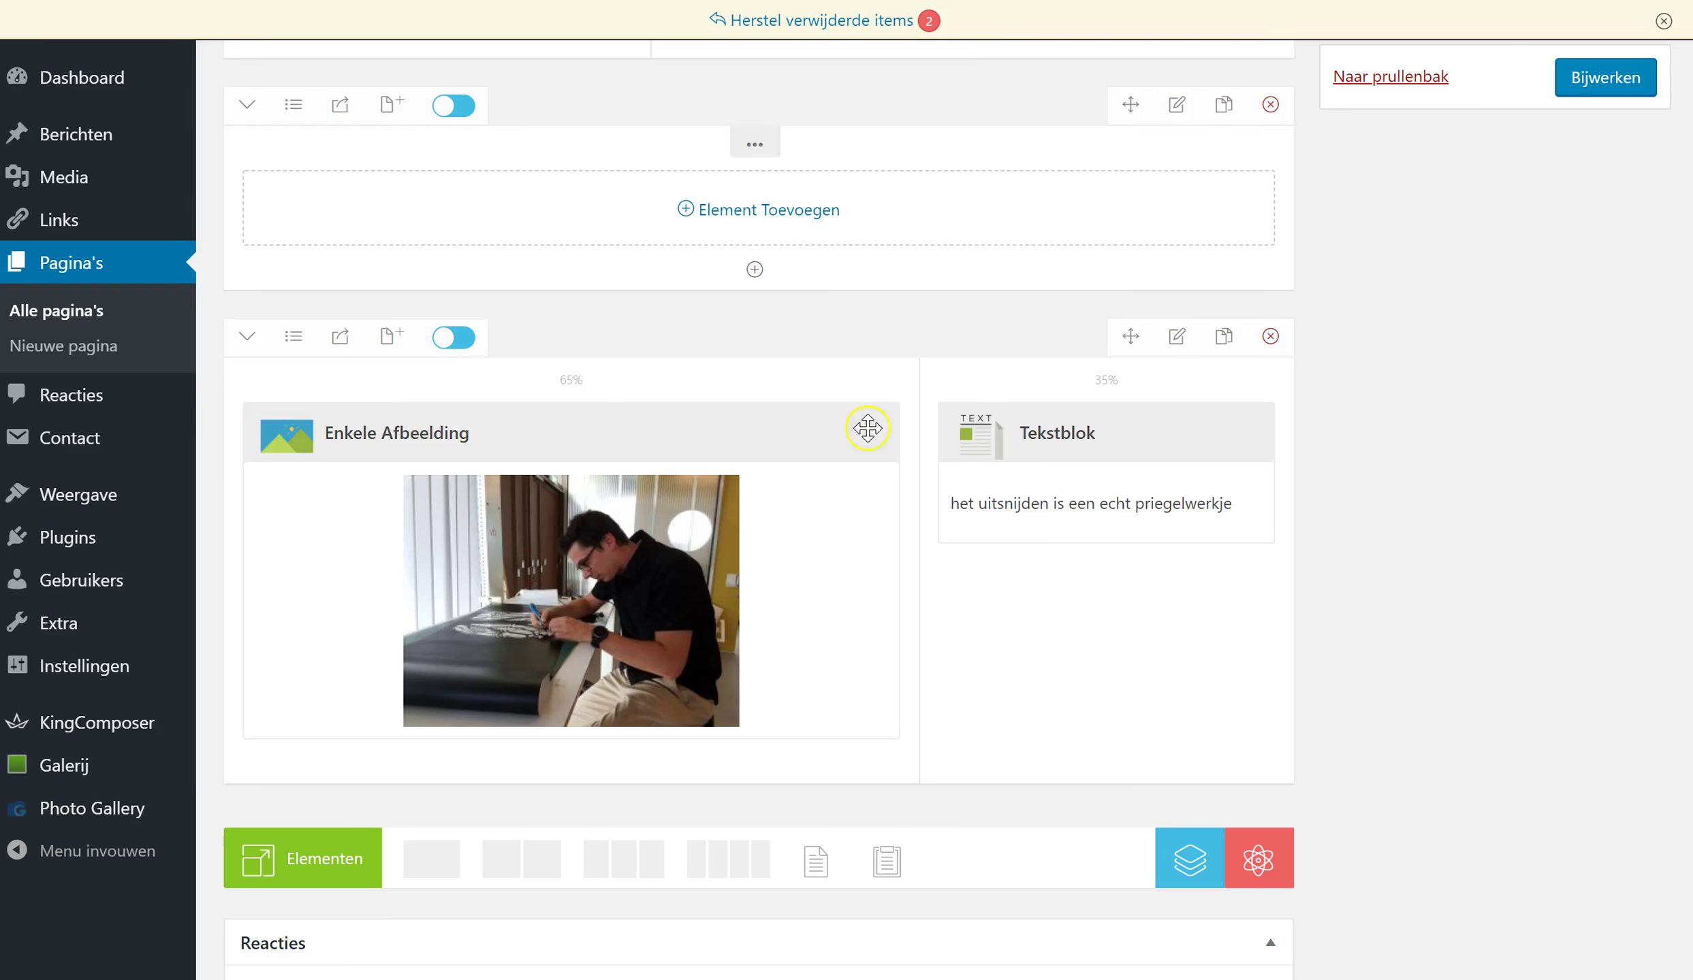
- Insert a Spacing element with a height of 20 in the empty row and save it
scroll(868, 427, "up", 3)
scroll(868, 429, "up", 3)
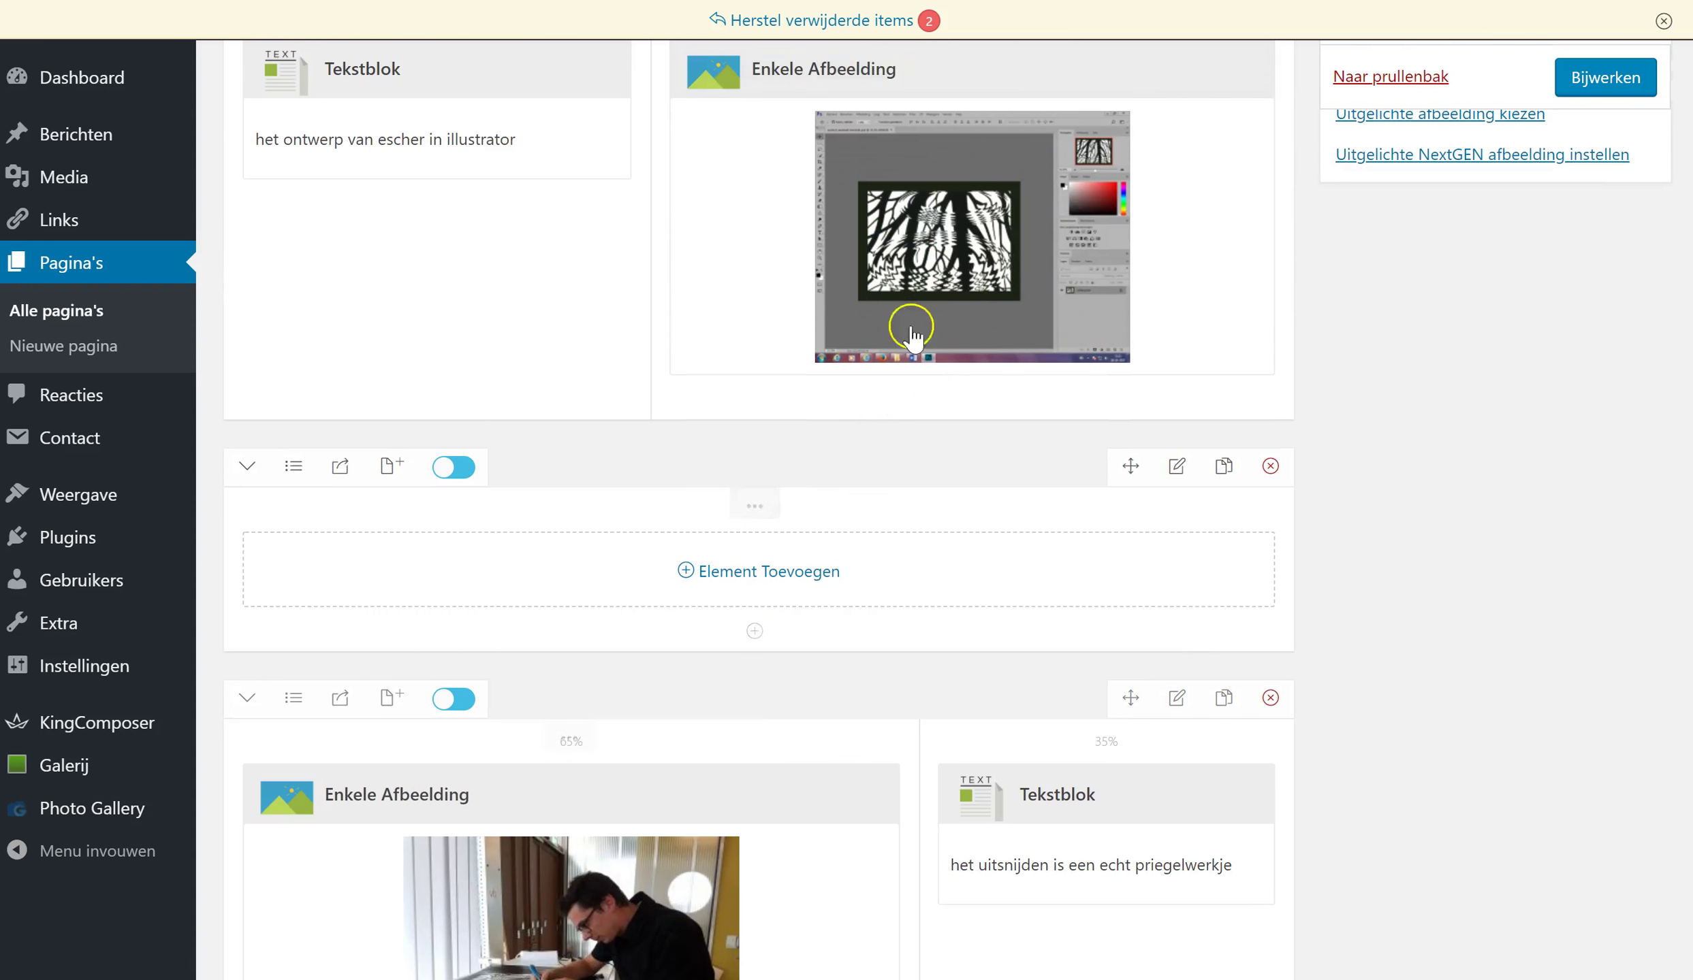
left_click(800, 579)
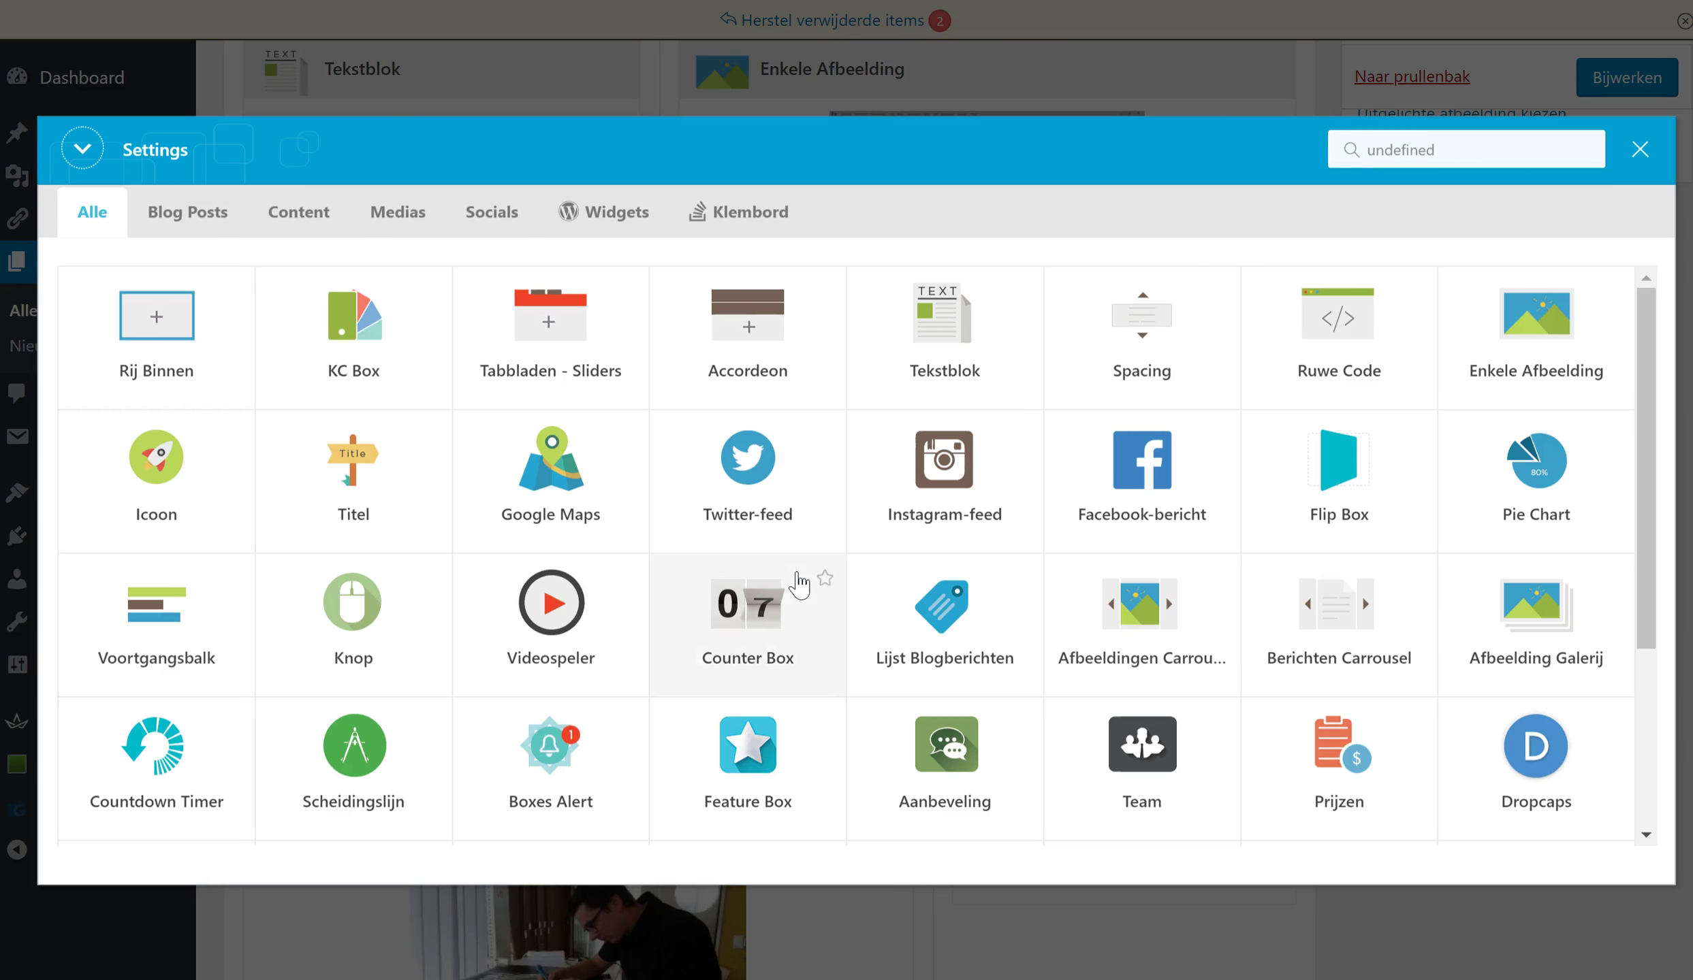
left_click(1147, 338)
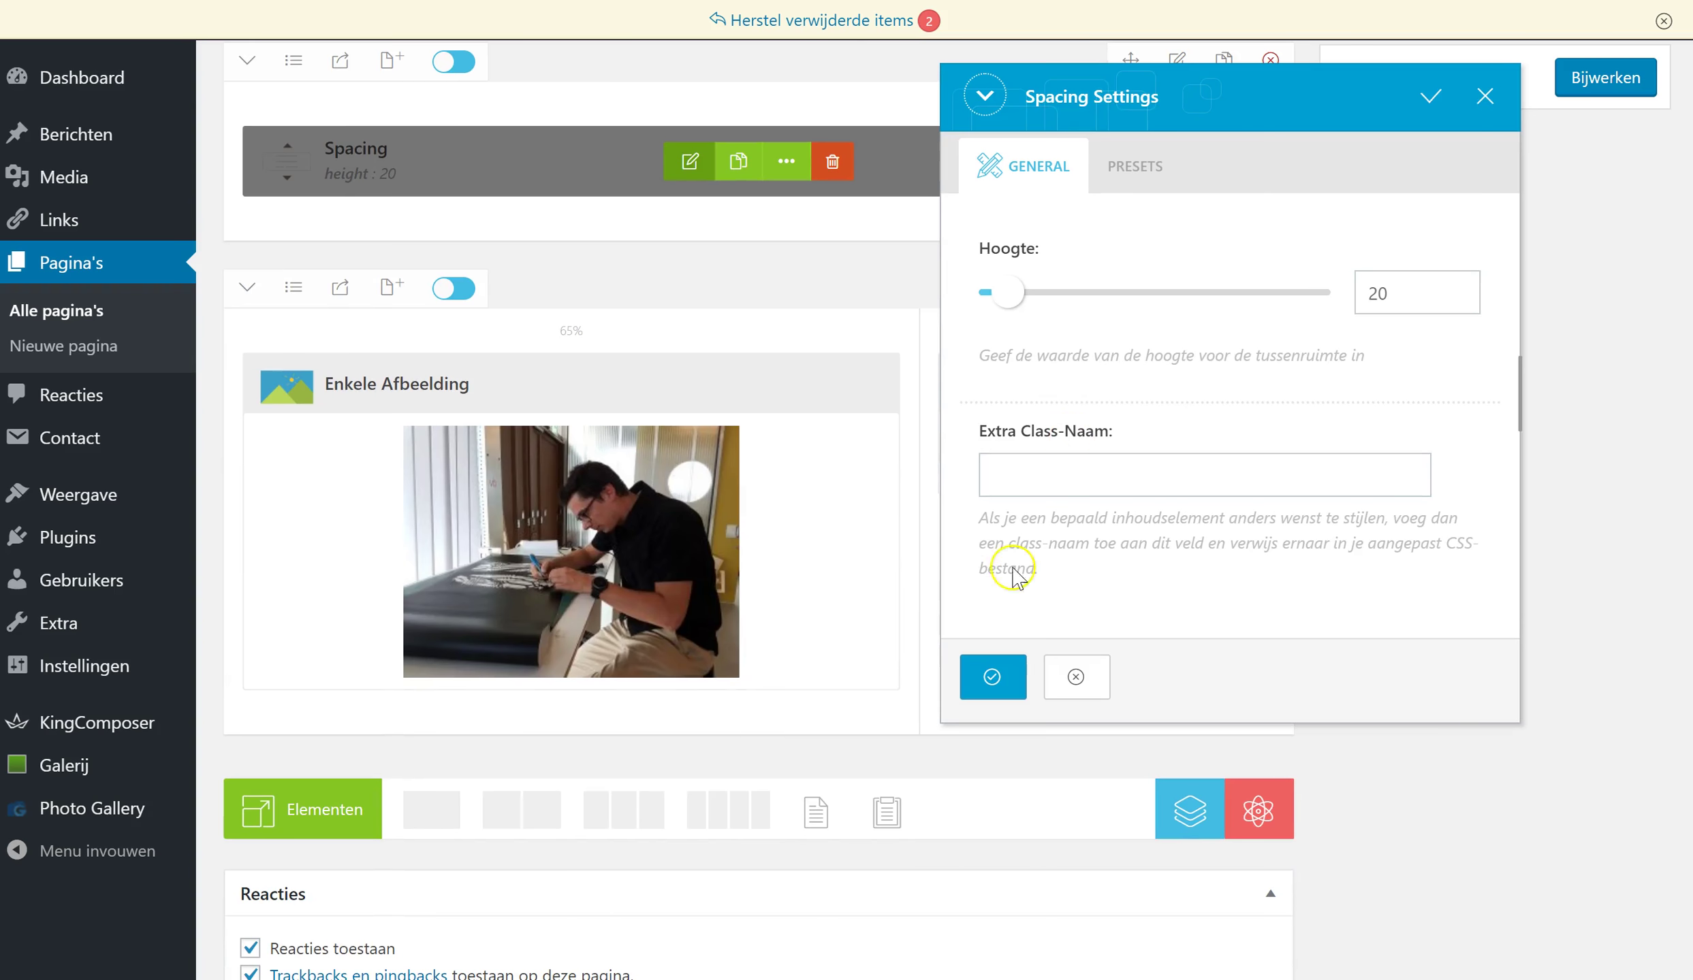
left_click(993, 679)
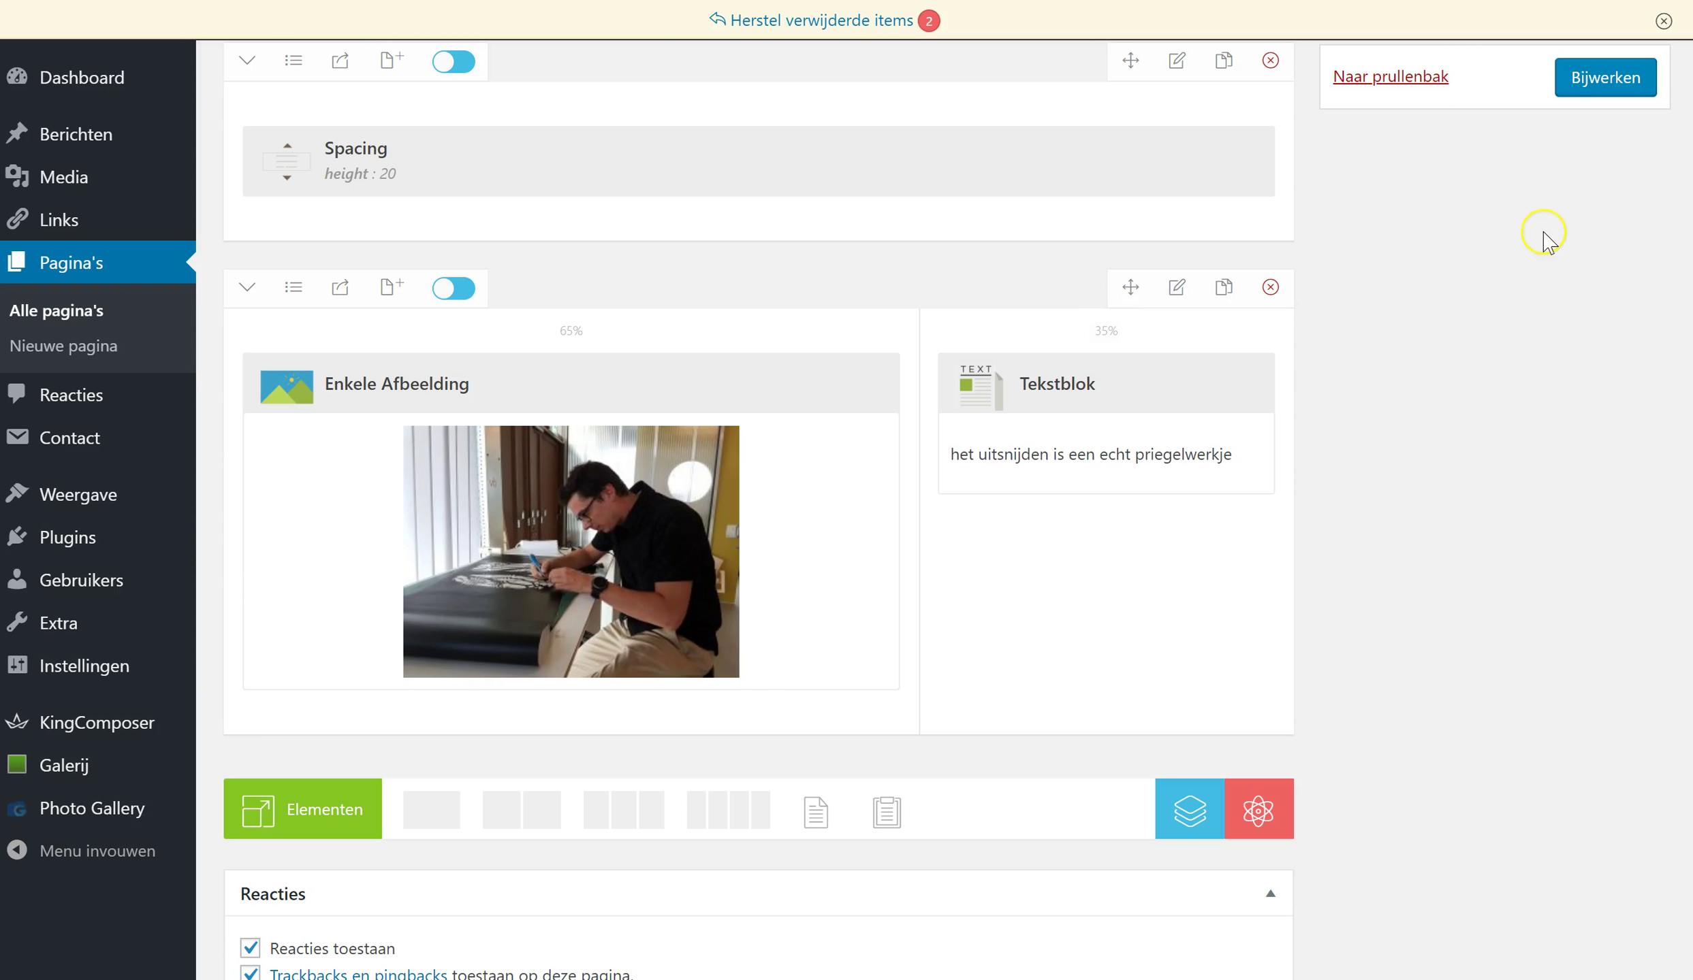
- Update the page and open it on the website to check the layout of the text and image rows
left_click(1593, 84)
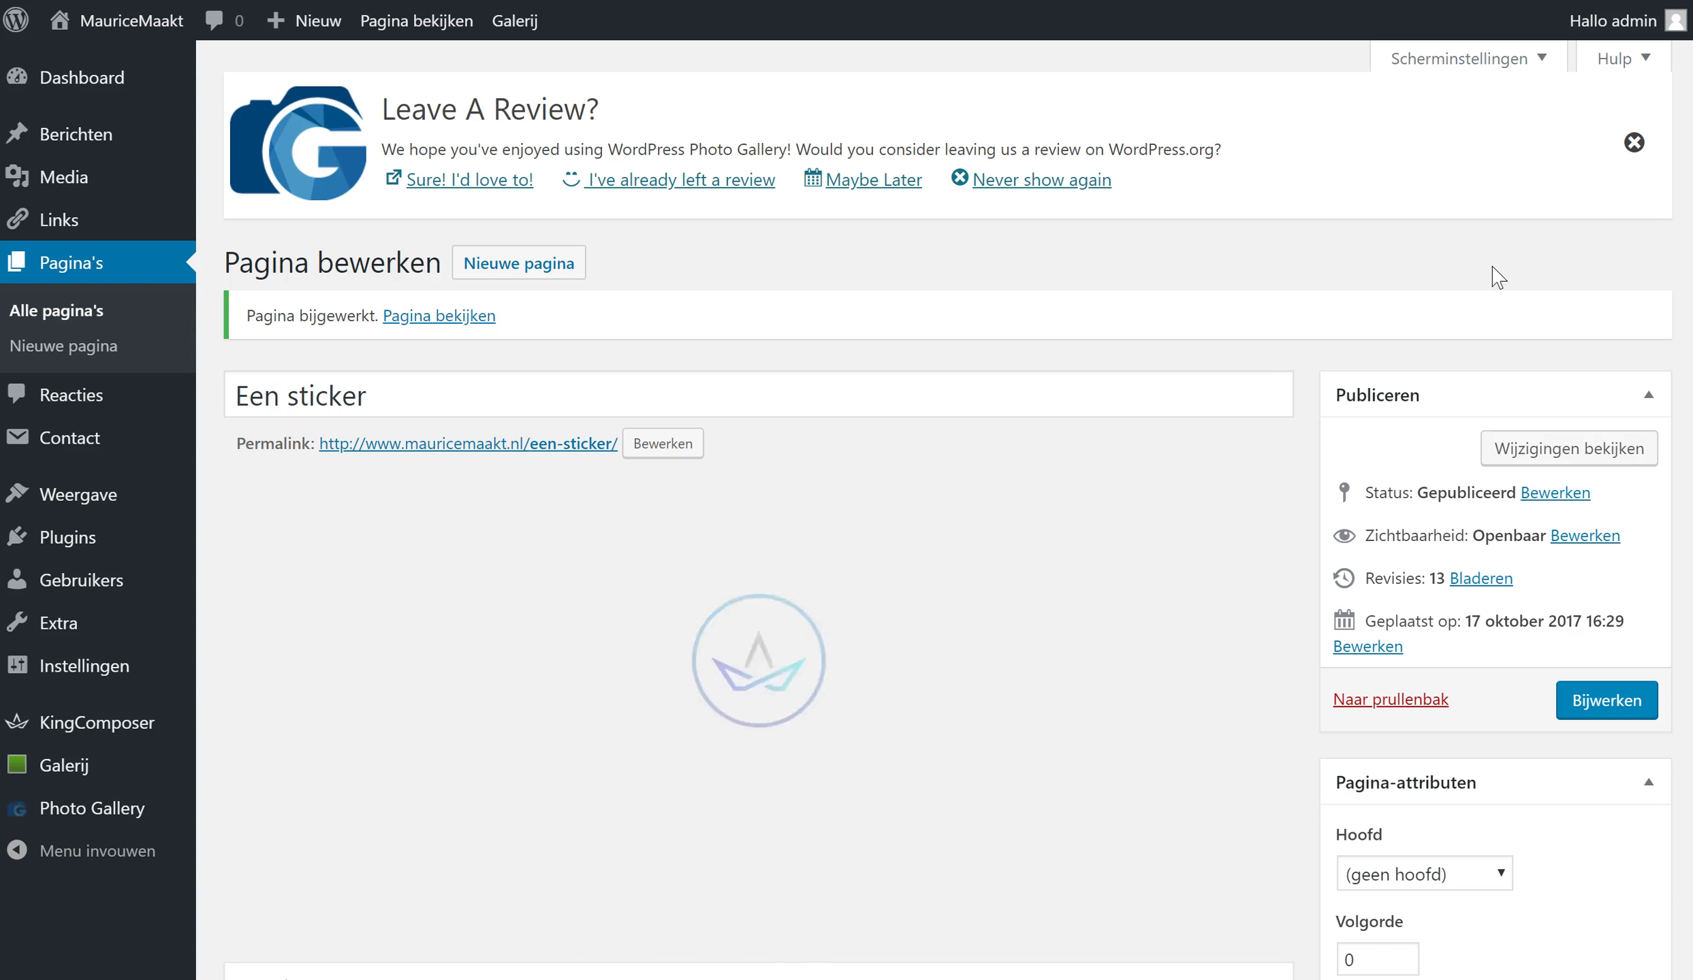
left_click(981, 109)
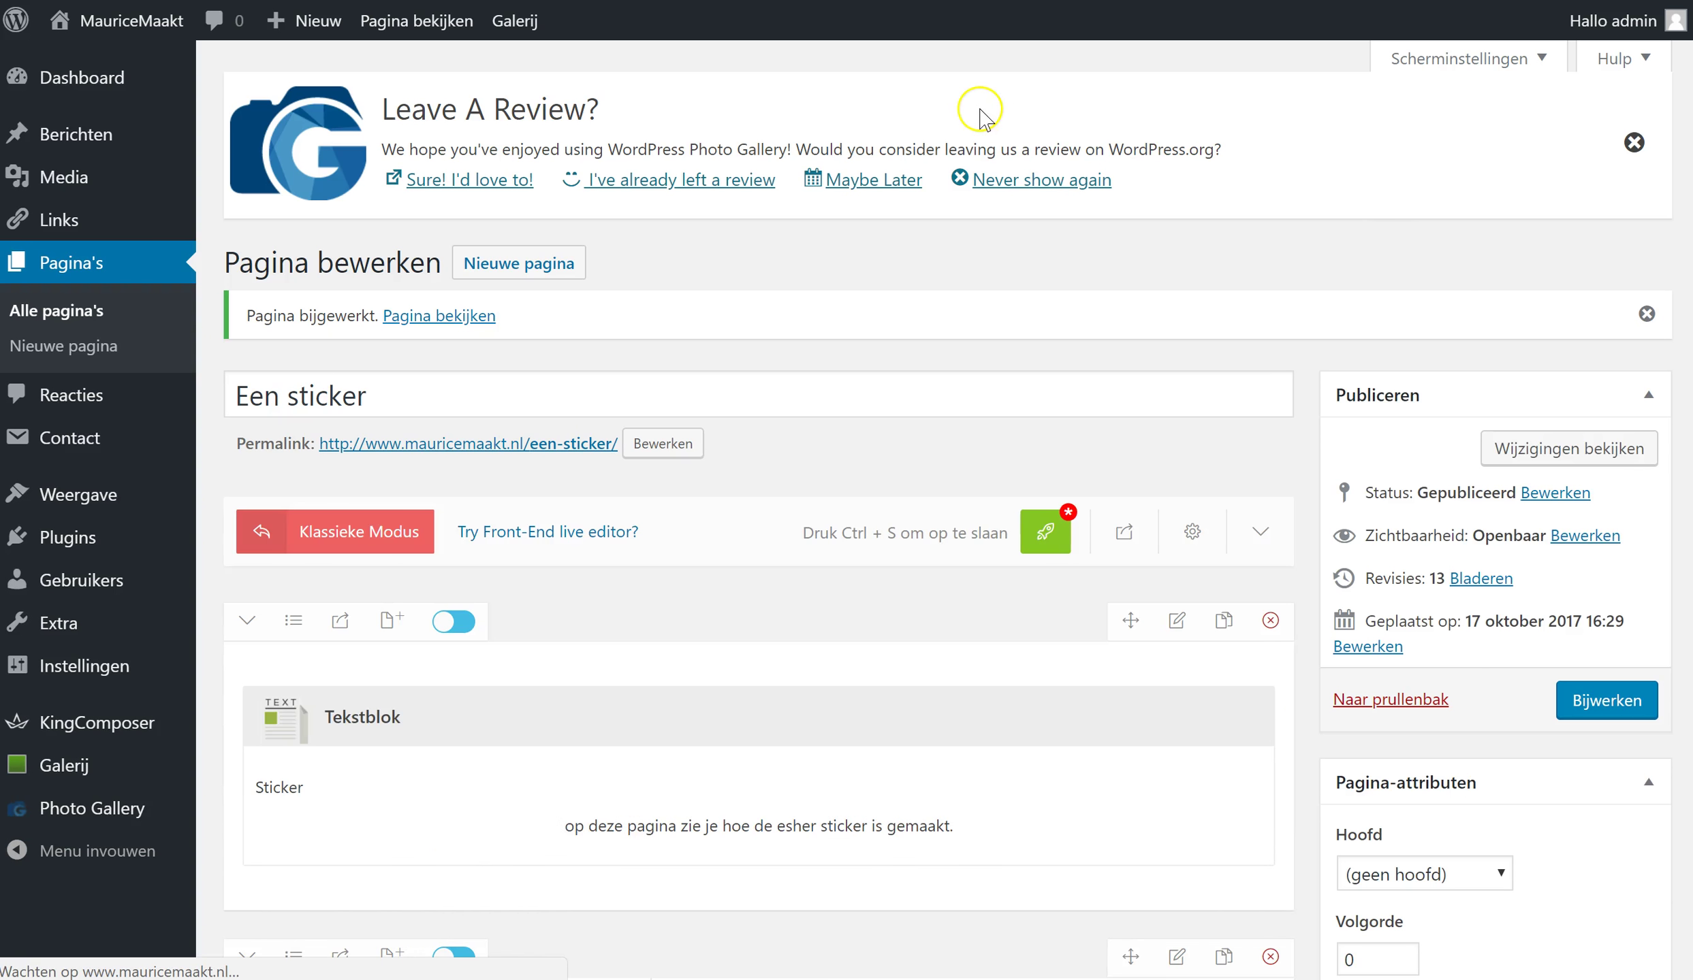
left_click(429, 20)
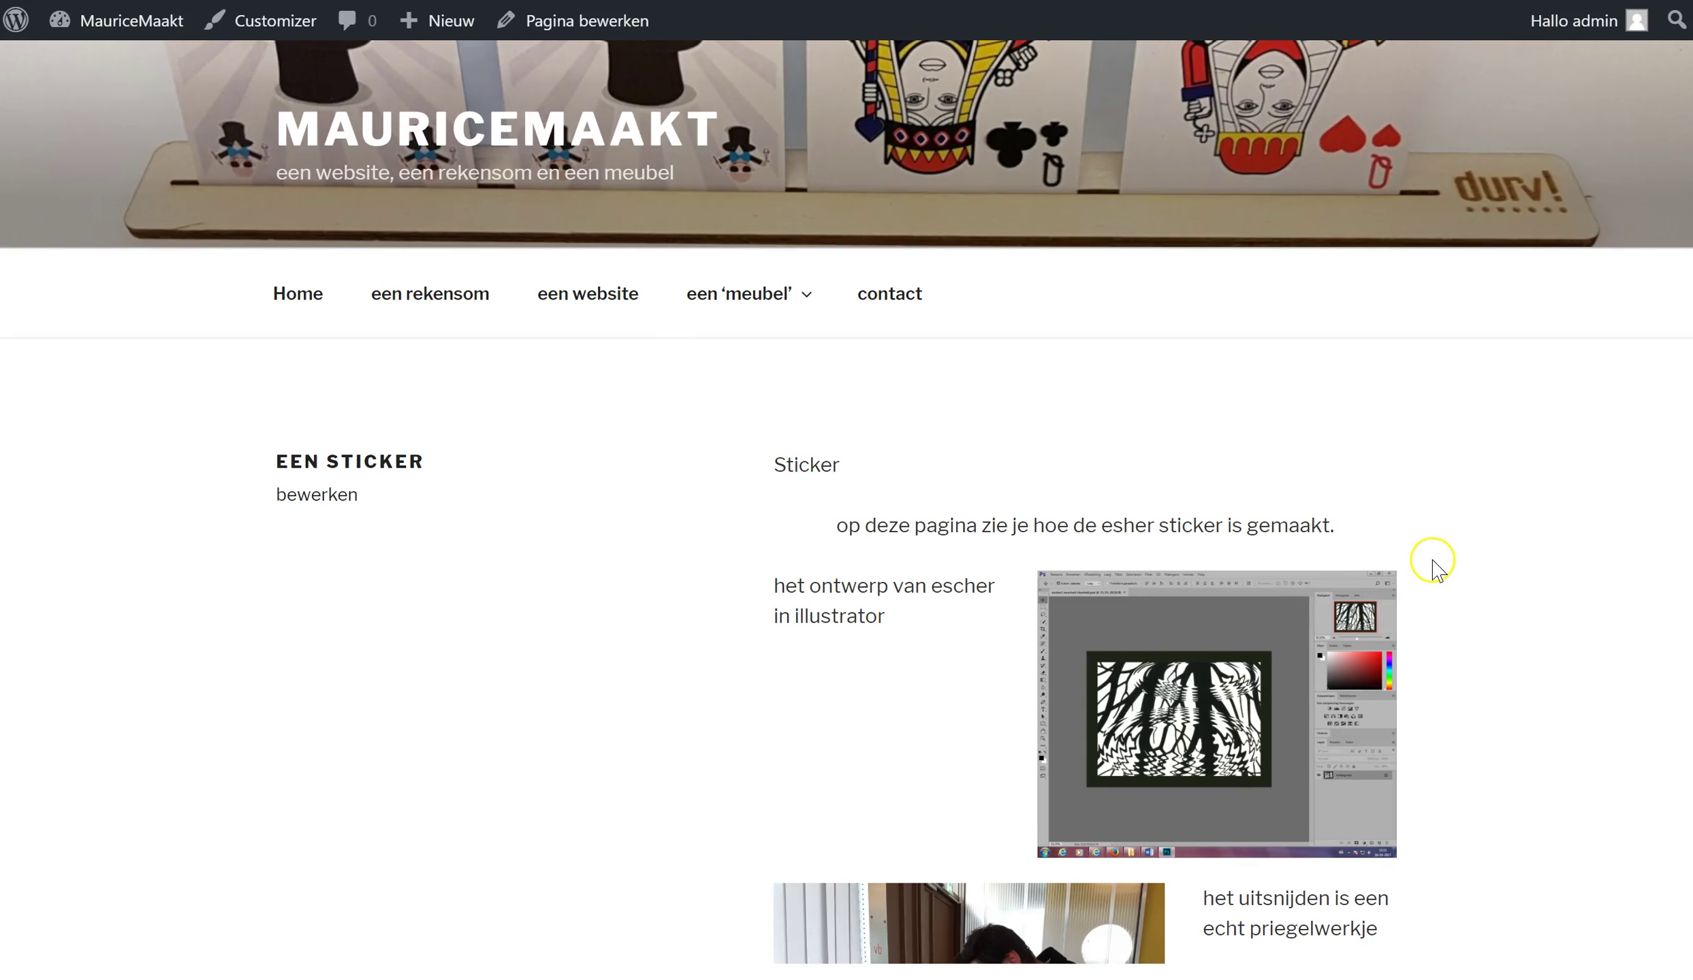
scroll(1434, 545, "down", 2)
scroll(1433, 545, "down", 3)
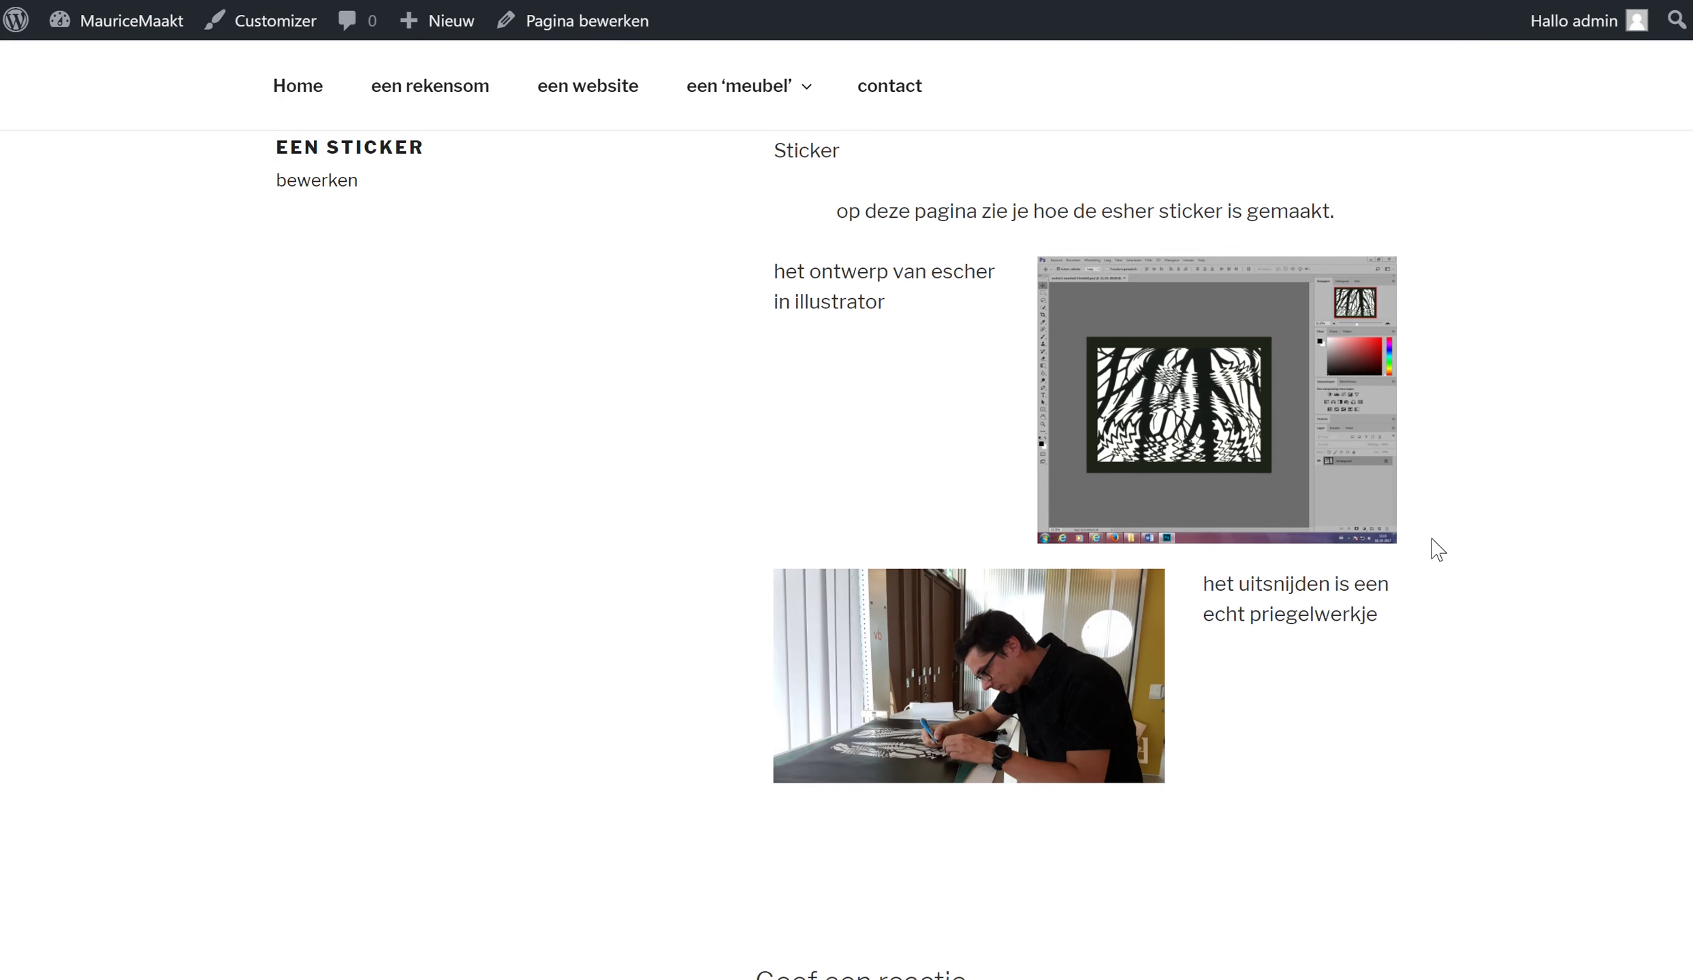